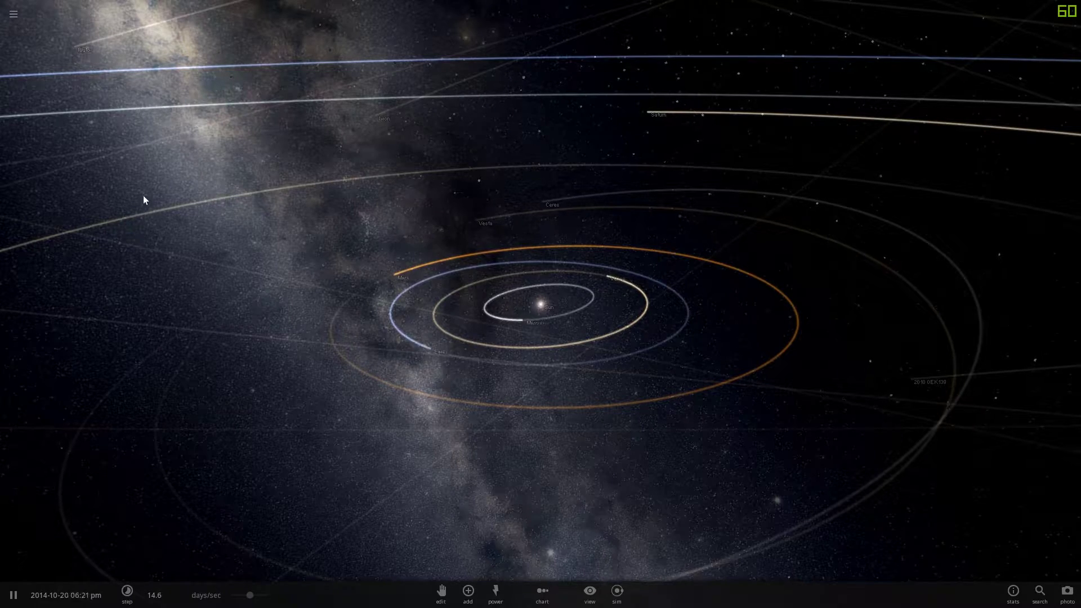
Step: Turn on the habitable zone overlay around the Sun
{"action": "mouse_move", "coordinate": [317, 379]}
{"action": "left_mouse_down"}
{"action": "mouse_move", "coordinate": [508, 324]}
{"action": "mouse_move", "coordinate": [510, 297]}
{"action": "mouse_move", "coordinate": [623, 448]}
{"action": "mouse_move", "coordinate": [411, 379]}
{"action": "mouse_move", "coordinate": [107, 394]}
{"action": "mouse_move", "coordinate": [456, 347]}
{"action": "left_mouse_up"}
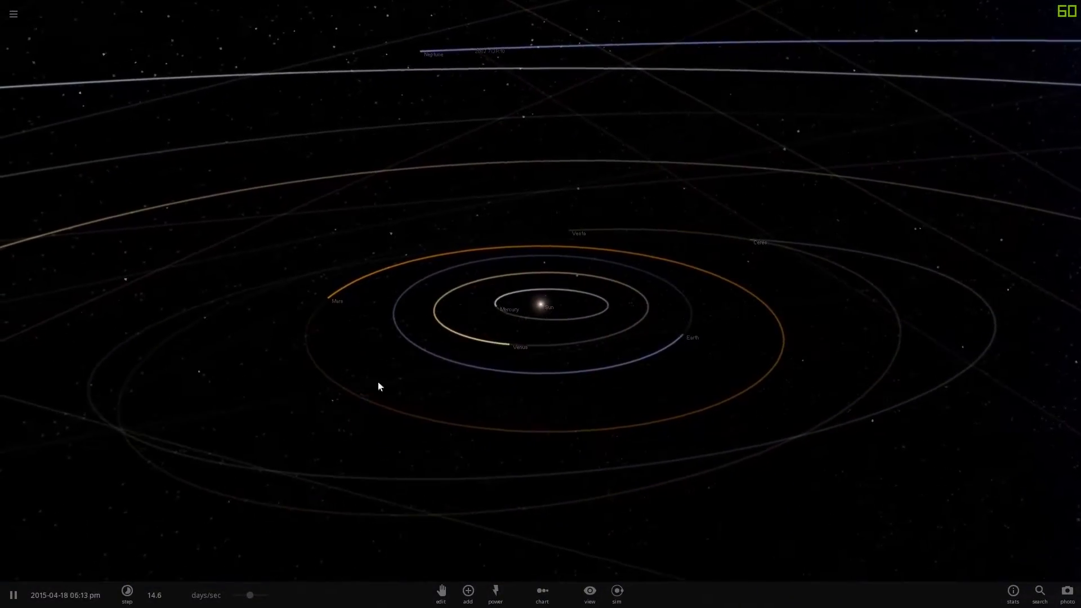
{"action": "scroll", "coordinate": [455, 347], "scroll_direction": "up", "scroll_amount": 8}
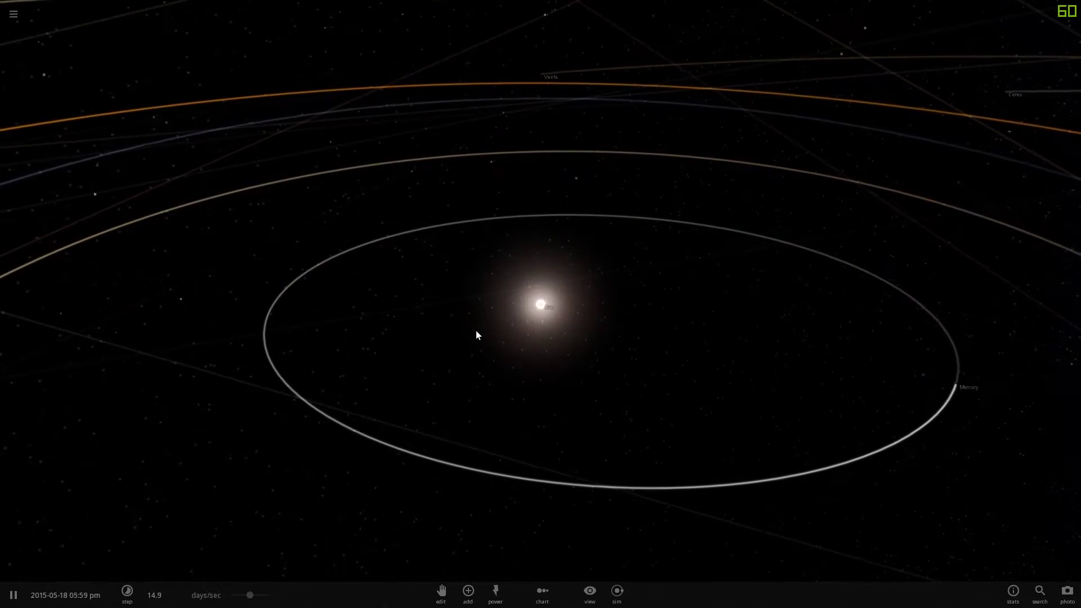
{"action": "scroll", "coordinate": [466, 344], "scroll_direction": "down", "scroll_amount": 4}
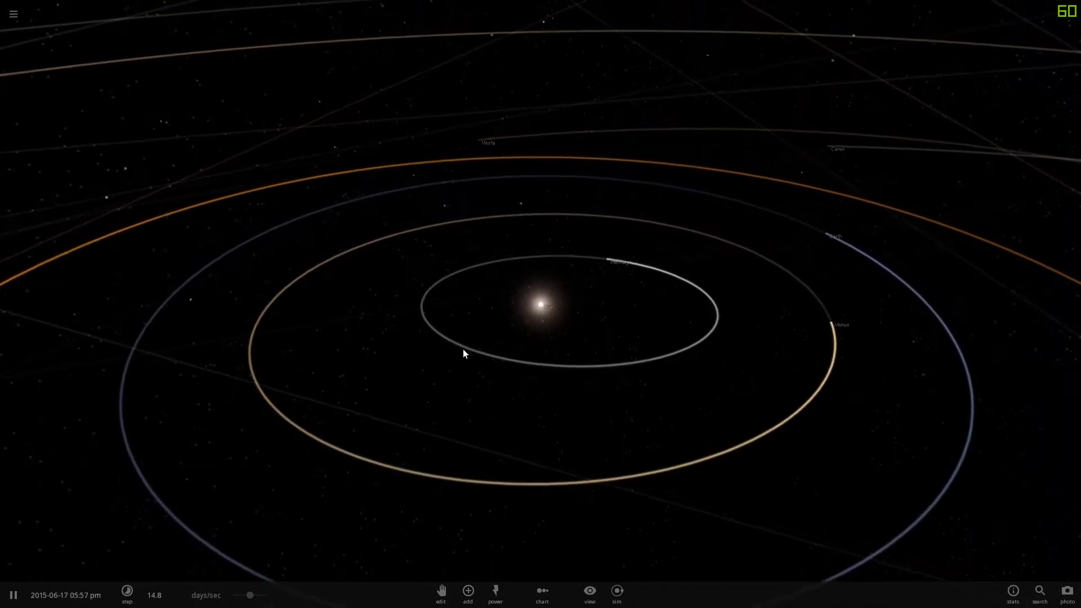
{"action": "scroll", "coordinate": [463, 349], "scroll_direction": "down", "scroll_amount": 4}
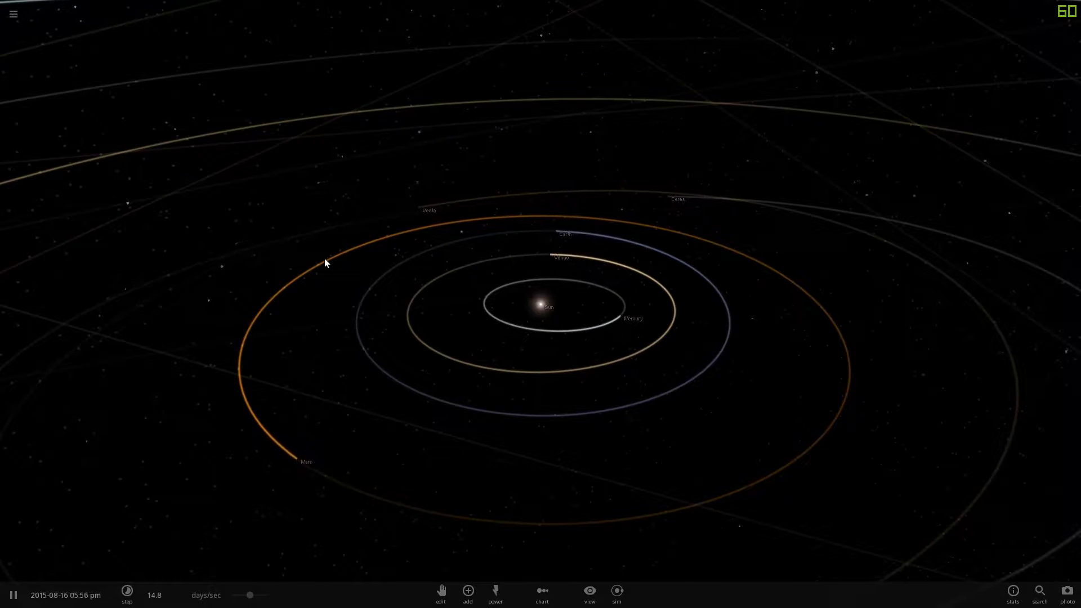
{"action": "scroll", "coordinate": [415, 322], "scroll_direction": "up", "scroll_amount": 3}
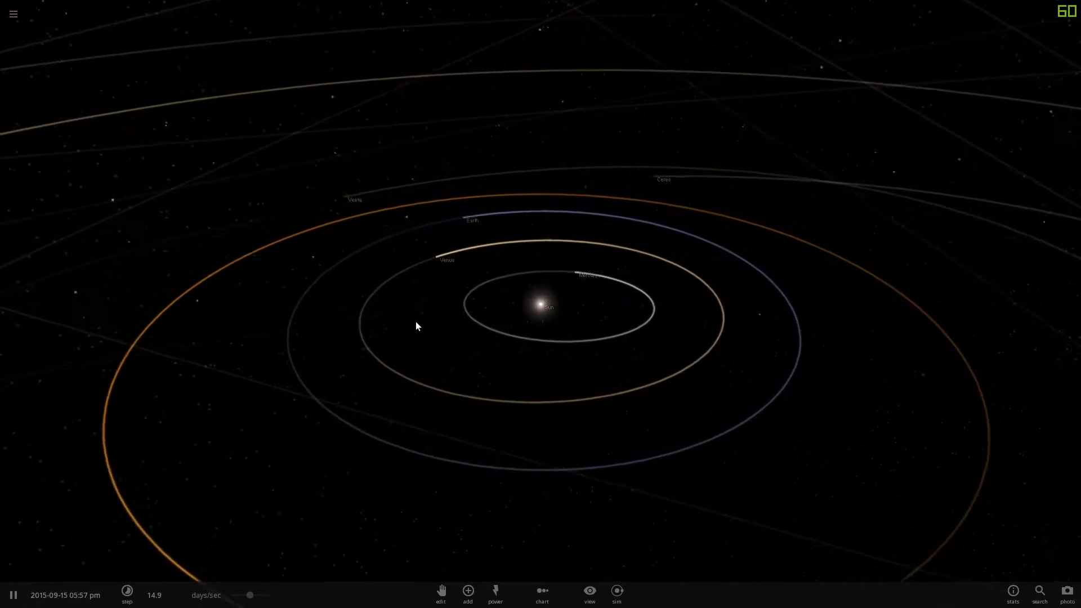
{"action": "scroll", "coordinate": [417, 322], "scroll_direction": "up", "scroll_amount": 3}
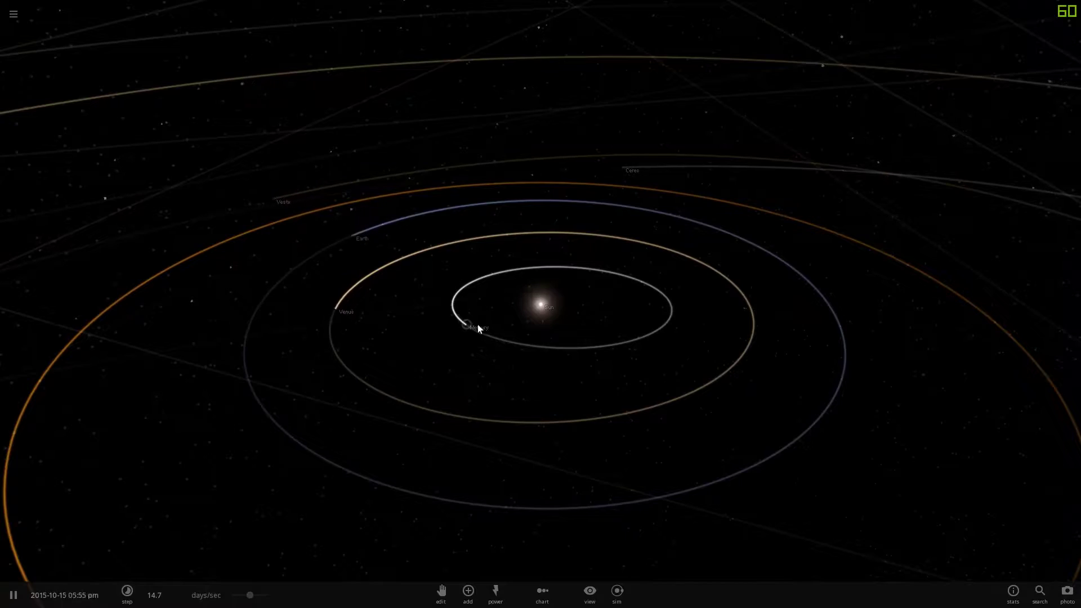
{"action": "left_click_drag", "start_coordinate": [392, 330], "coordinate": [259, 376]}
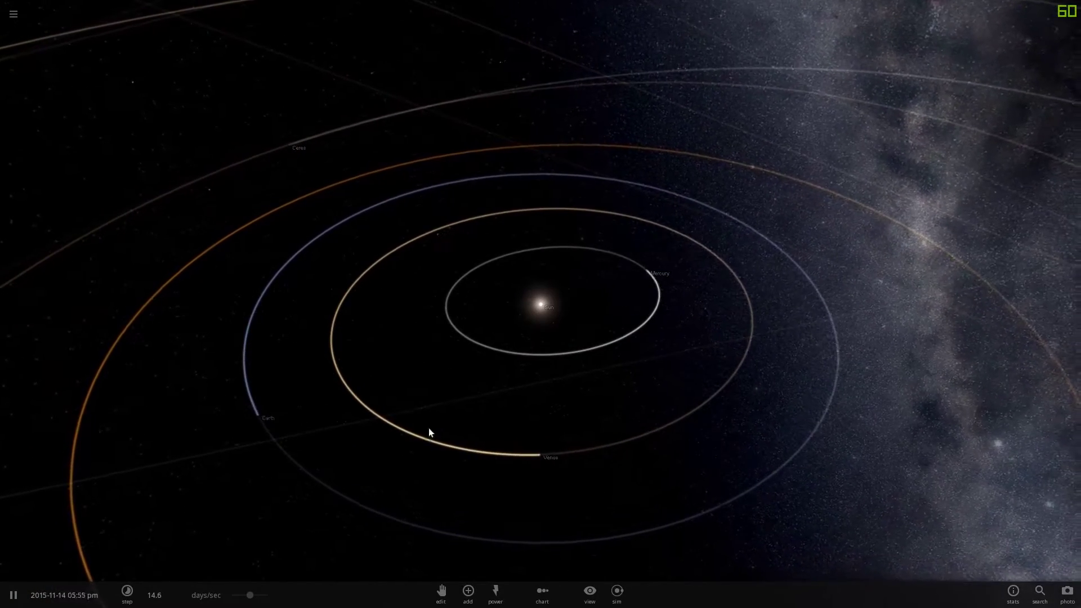
{"action": "scroll", "coordinate": [652, 445], "scroll_direction": "down", "scroll_amount": 3}
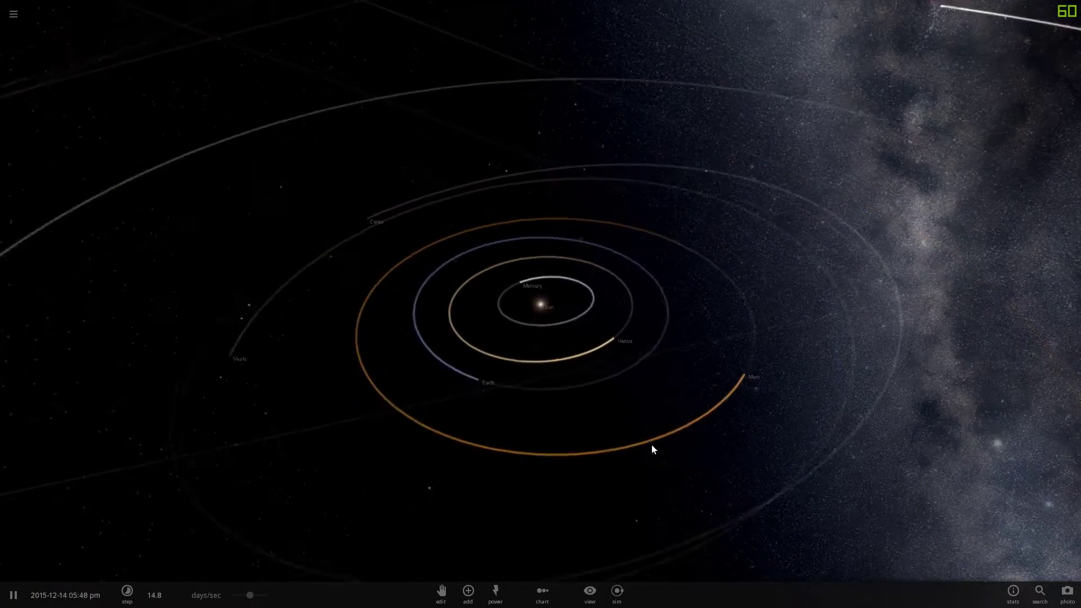
{"action": "scroll", "coordinate": [721, 386], "scroll_direction": "down", "scroll_amount": 3}
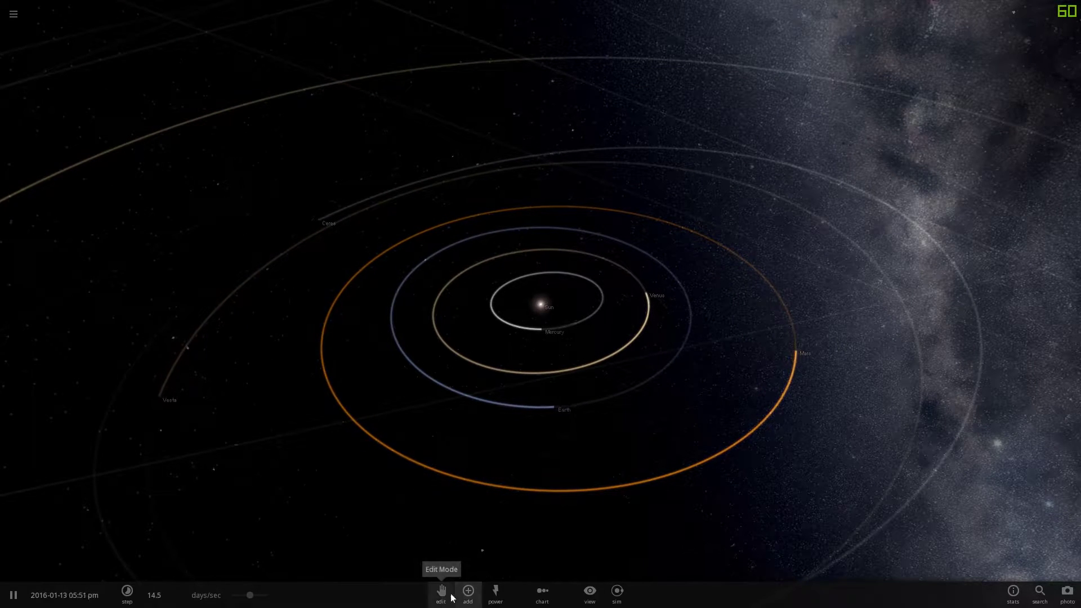
{"action": "left_click", "coordinate": [589, 592]}
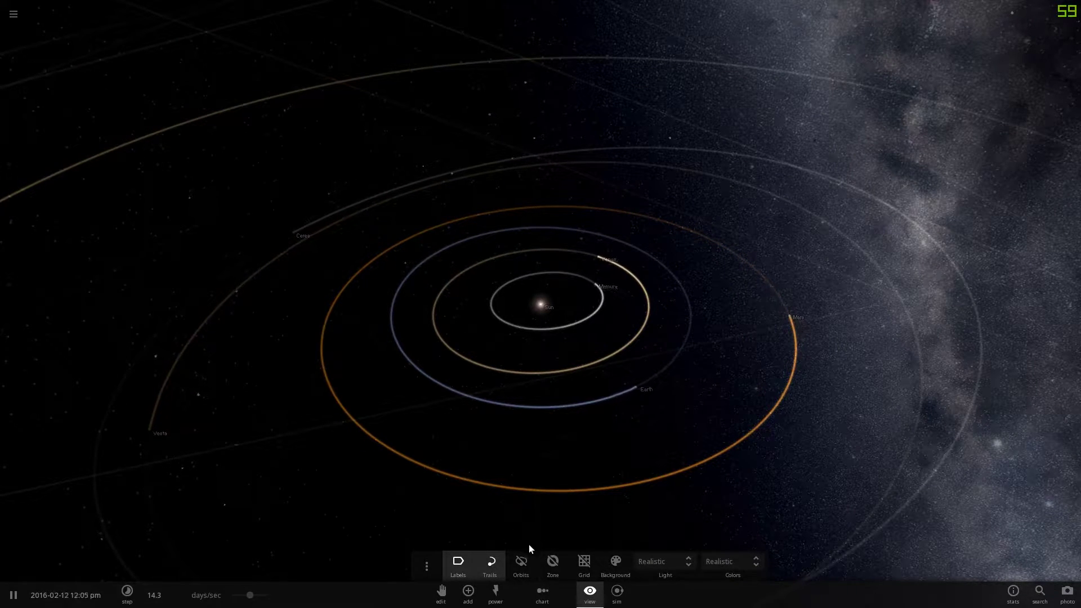
{"action": "left_click", "coordinate": [553, 561]}
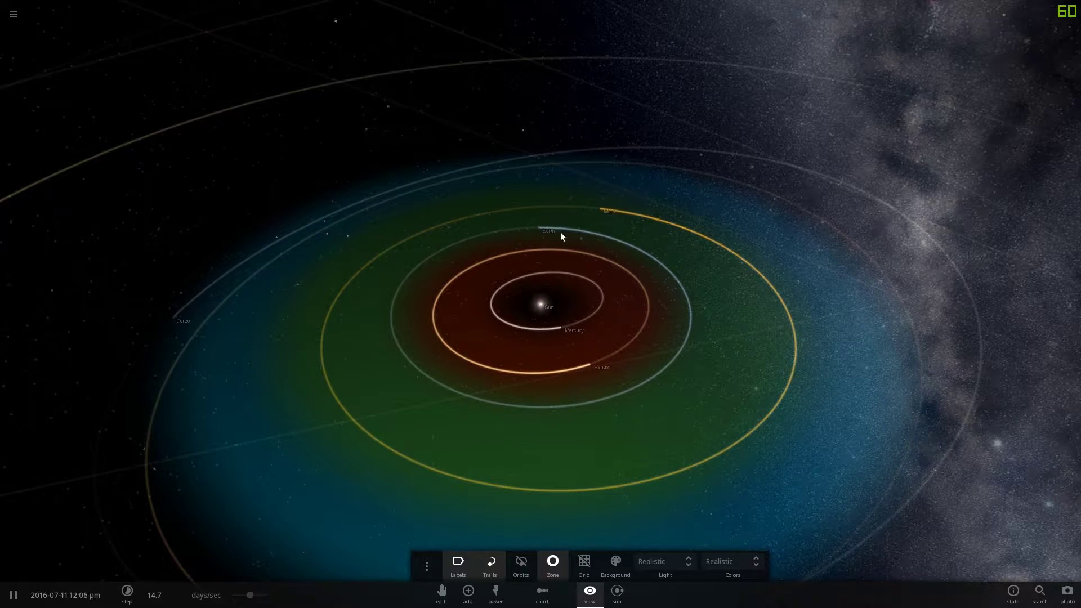
Step: Select Earth, then Mars, viewing the inner orbits from above
{"action": "left_click", "coordinate": [499, 231]}
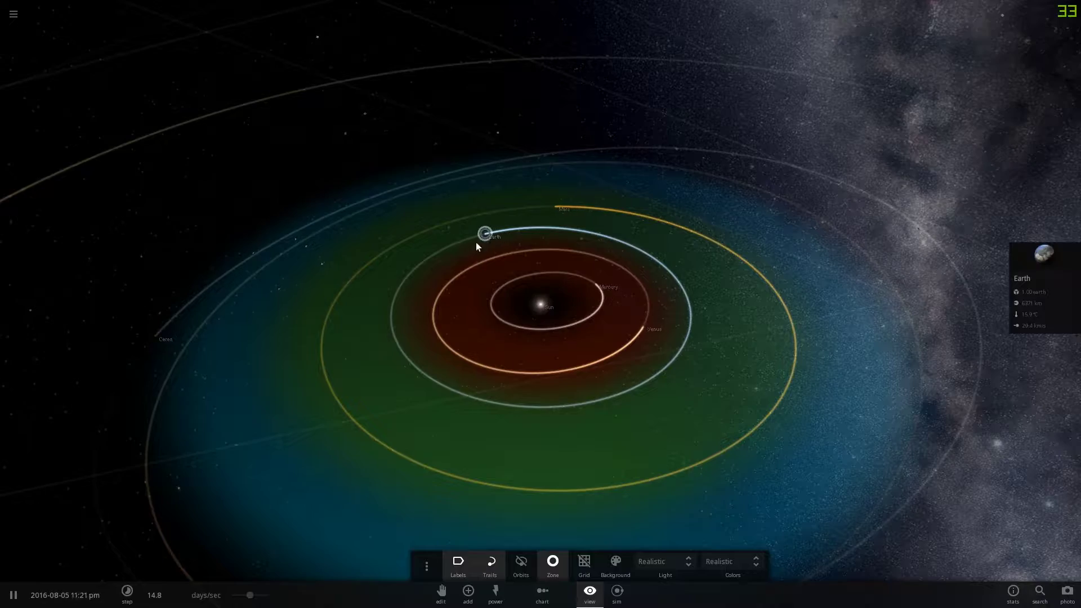
{"action": "left_click_drag", "start_coordinate": [405, 350], "coordinate": [359, 499]}
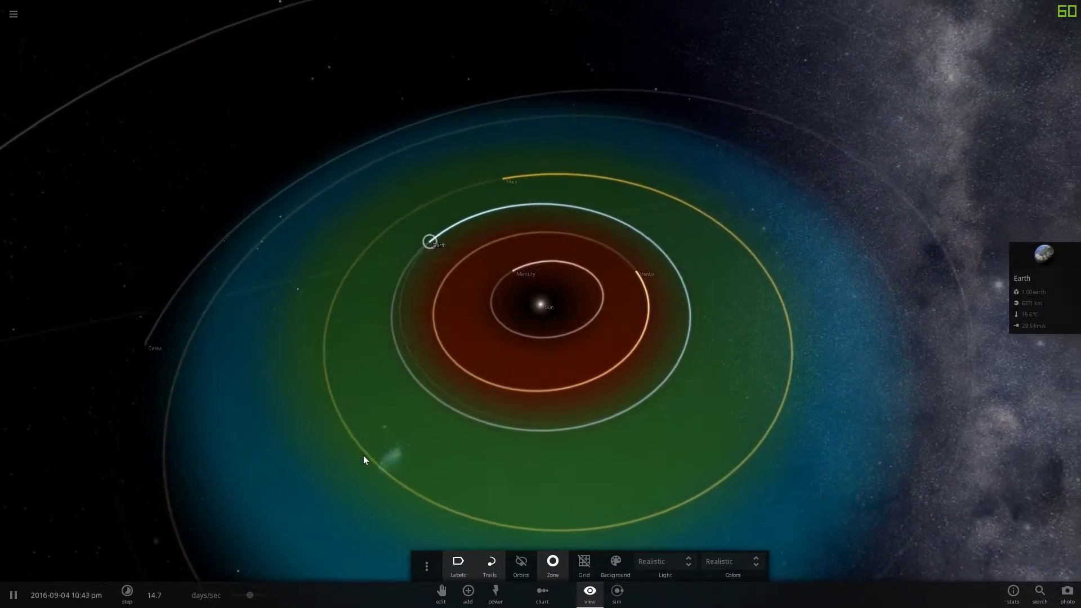
{"action": "left_click_drag", "start_coordinate": [347, 313], "coordinate": [339, 376]}
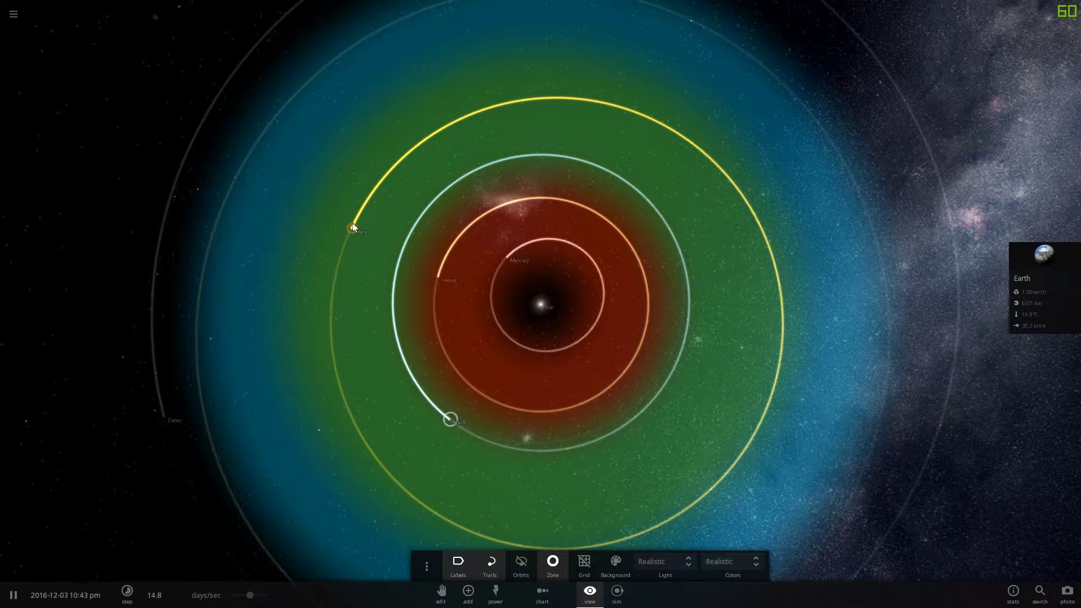
{"action": "left_click", "coordinate": [351, 230]}
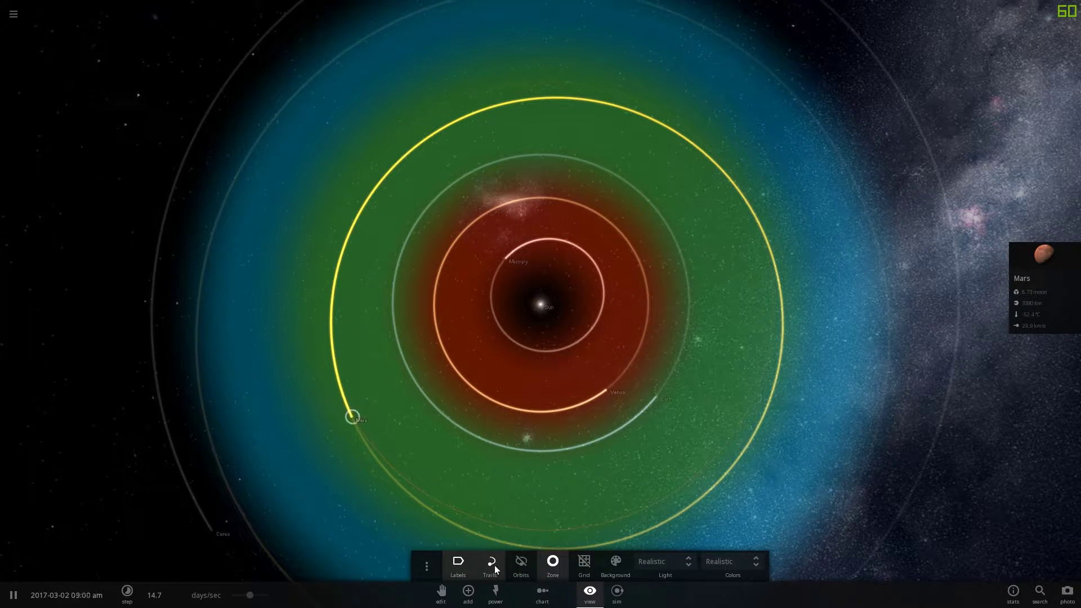
Step: Open the Add catalogue, then hide the habitable zone overlay with Mars selected
{"action": "left_click", "coordinate": [468, 593]}
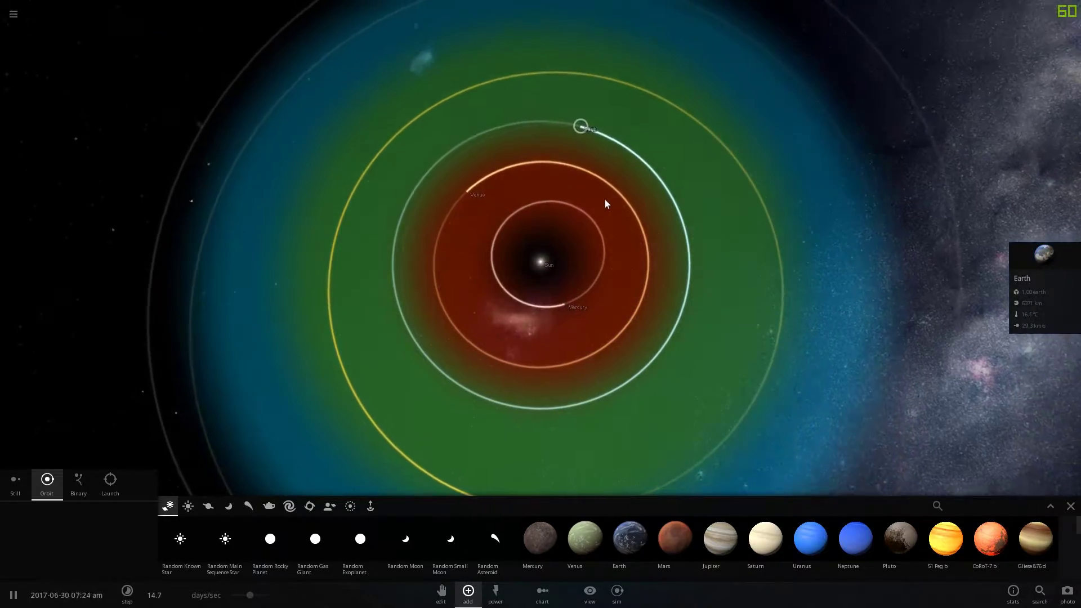
{"action": "scroll", "coordinate": [607, 197], "scroll_direction": "up", "scroll_amount": 5}
{"action": "scroll", "coordinate": [634, 263], "scroll_direction": "down", "scroll_amount": 4}
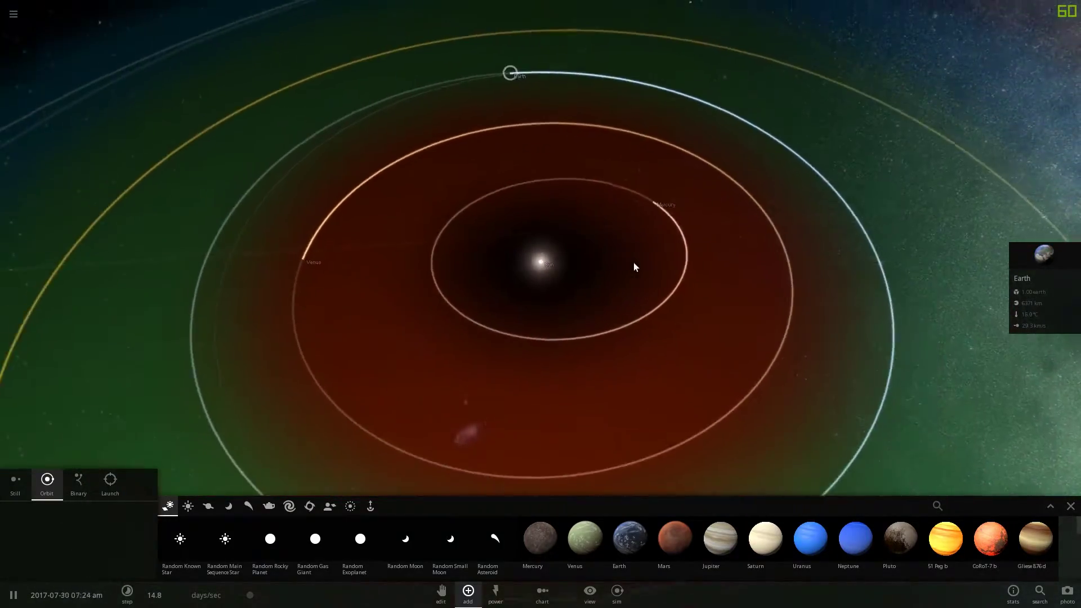
{"action": "scroll", "coordinate": [634, 263], "scroll_direction": "down", "scroll_amount": 3}
{"action": "left_click", "coordinate": [590, 593]}
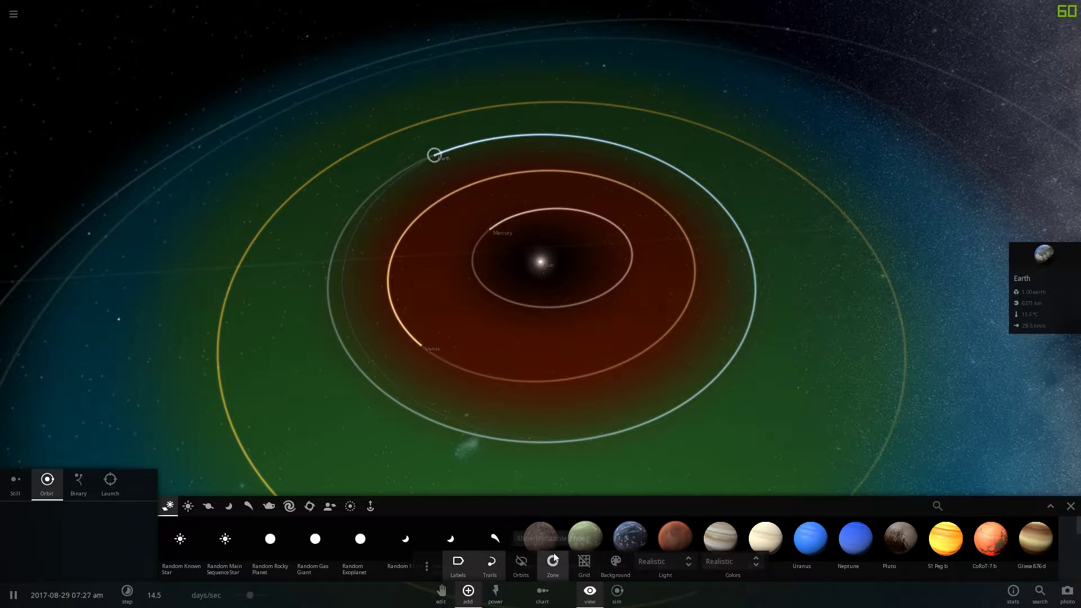
{"action": "left_click", "coordinate": [553, 561]}
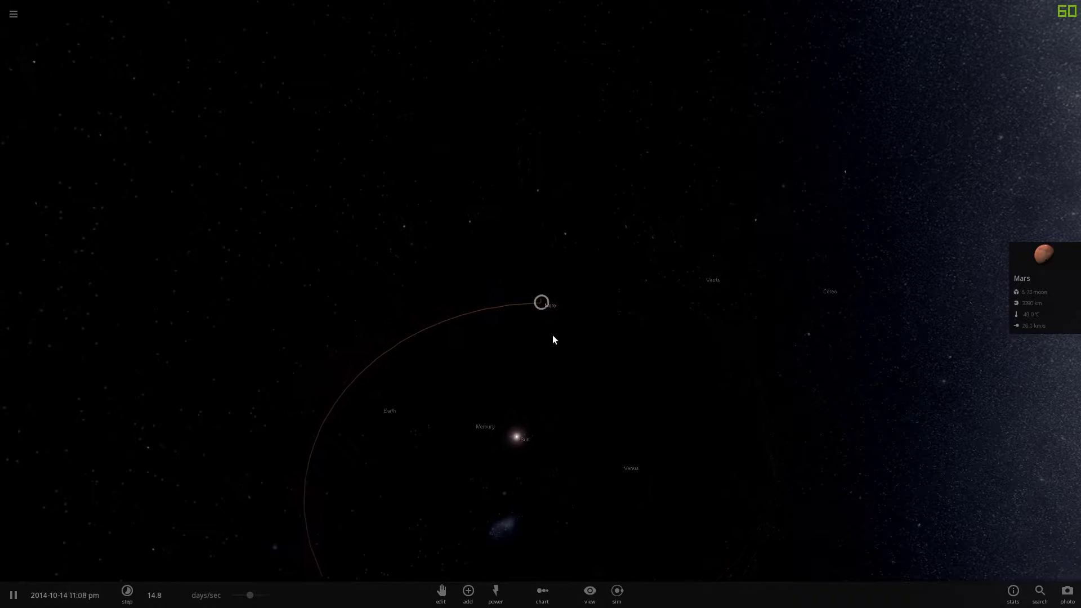
Step: Expand Mars's full properties and slow the simulation below 8.85 hours per second
{"action": "left_click", "coordinate": [1029, 270]}
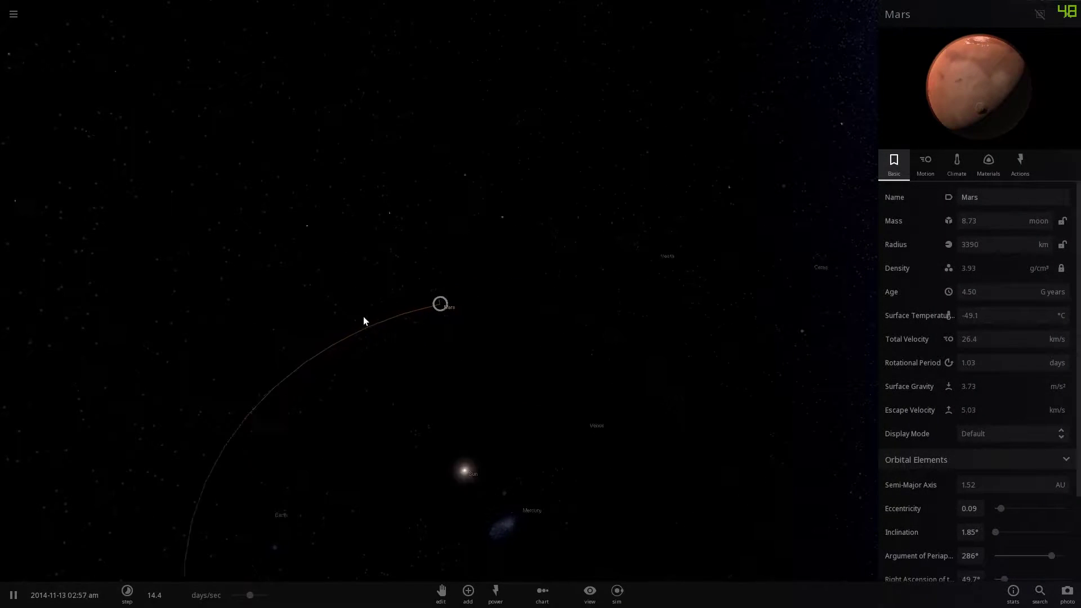
{"action": "scroll", "coordinate": [364, 321], "scroll_direction": "up", "scroll_amount": 8}
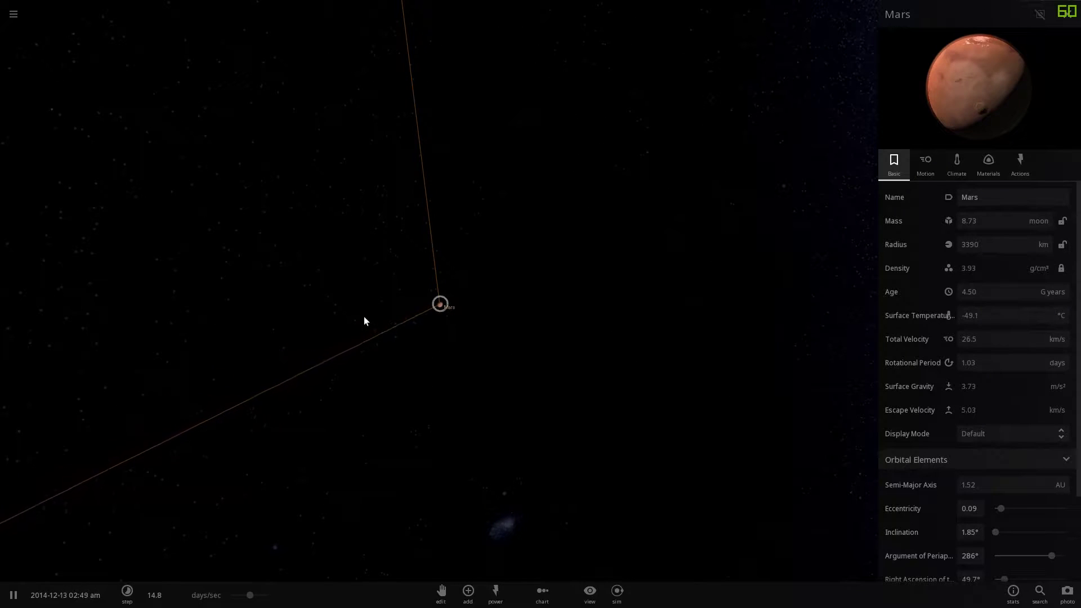
{"action": "scroll", "coordinate": [364, 321], "scroll_direction": "up", "scroll_amount": 3}
{"action": "scroll", "coordinate": [363, 321], "scroll_direction": "up", "scroll_amount": 3}
{"action": "scroll", "coordinate": [364, 321], "scroll_direction": "up", "scroll_amount": 3}
{"action": "scroll", "coordinate": [363, 321], "scroll_direction": "up", "scroll_amount": 3}
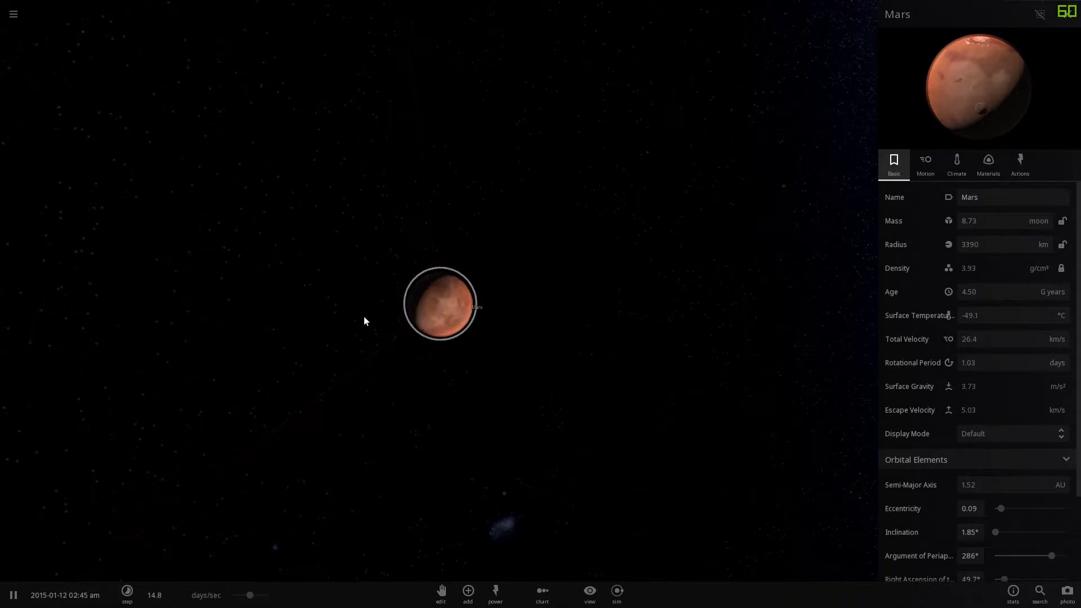
{"action": "scroll", "coordinate": [365, 317], "scroll_direction": "up", "scroll_amount": 3}
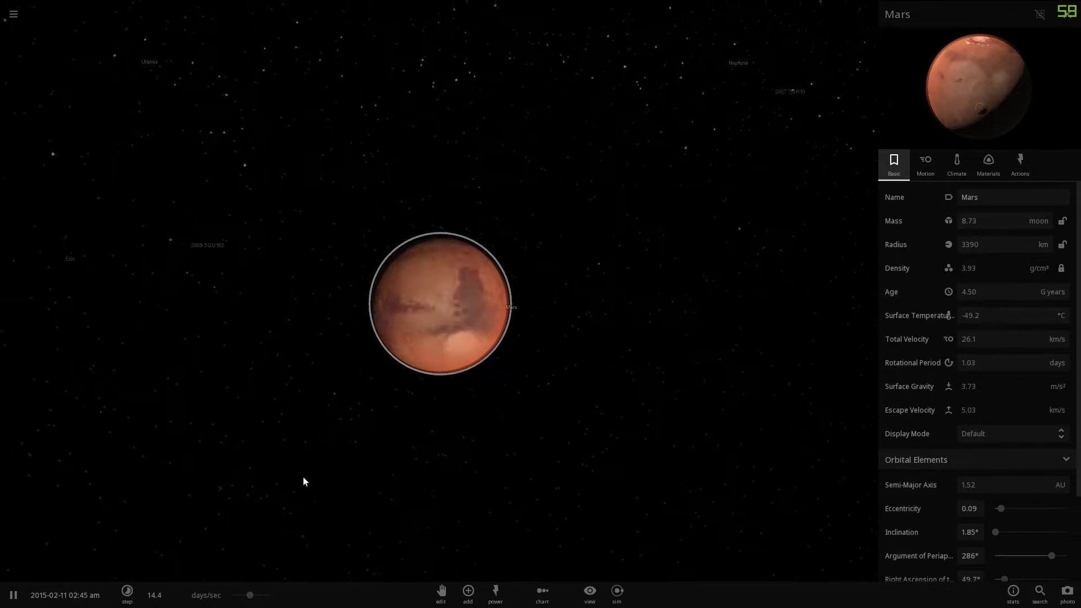
{"action": "left_click", "coordinate": [127, 594]}
{"action": "left_click_drag", "start_coordinate": [250, 595], "coordinate": [245, 597]}
{"action": "left_click", "coordinate": [203, 473]}
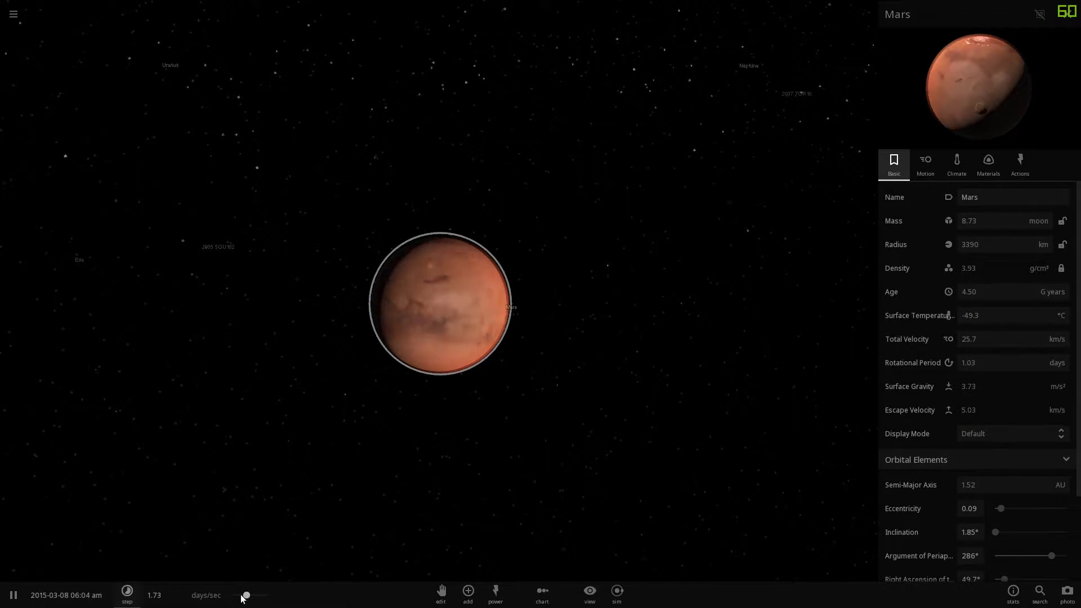
{"action": "left_click", "coordinate": [127, 594]}
{"action": "left_click", "coordinate": [259, 577]}
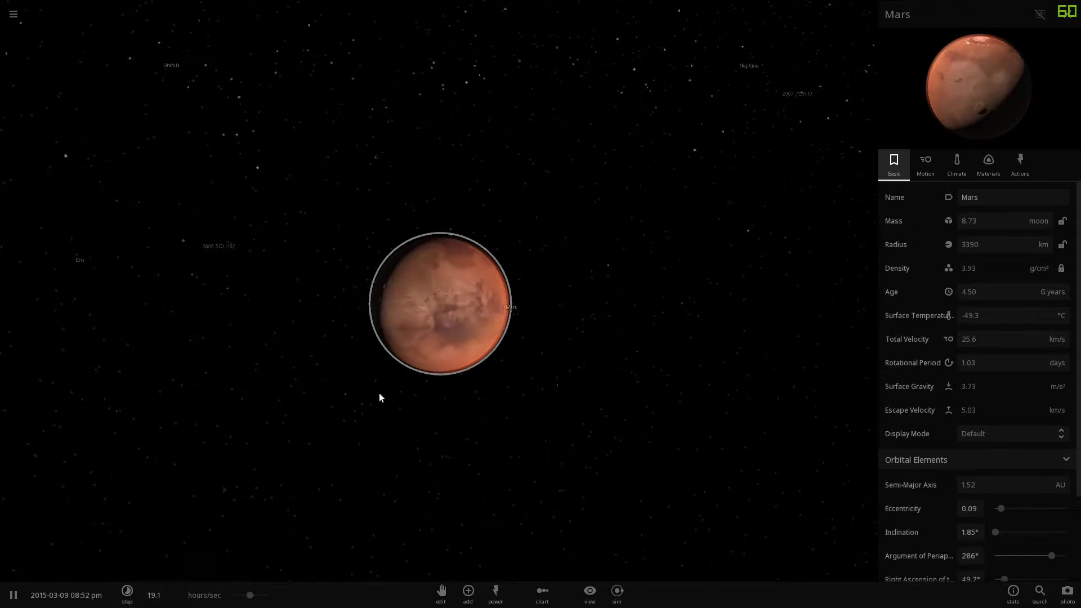
{"action": "scroll", "coordinate": [373, 409], "scroll_direction": "up", "scroll_amount": 3}
{"action": "scroll", "coordinate": [374, 410], "scroll_direction": "up", "scroll_amount": 5}
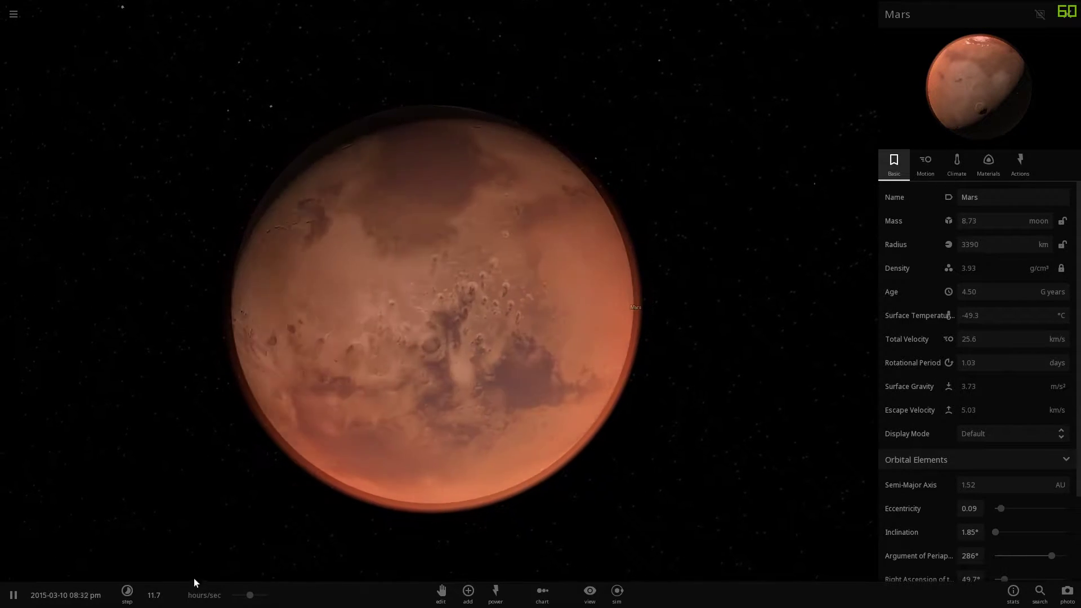
{"action": "left_click", "coordinate": [127, 592]}
{"action": "left_click", "coordinate": [245, 586]}
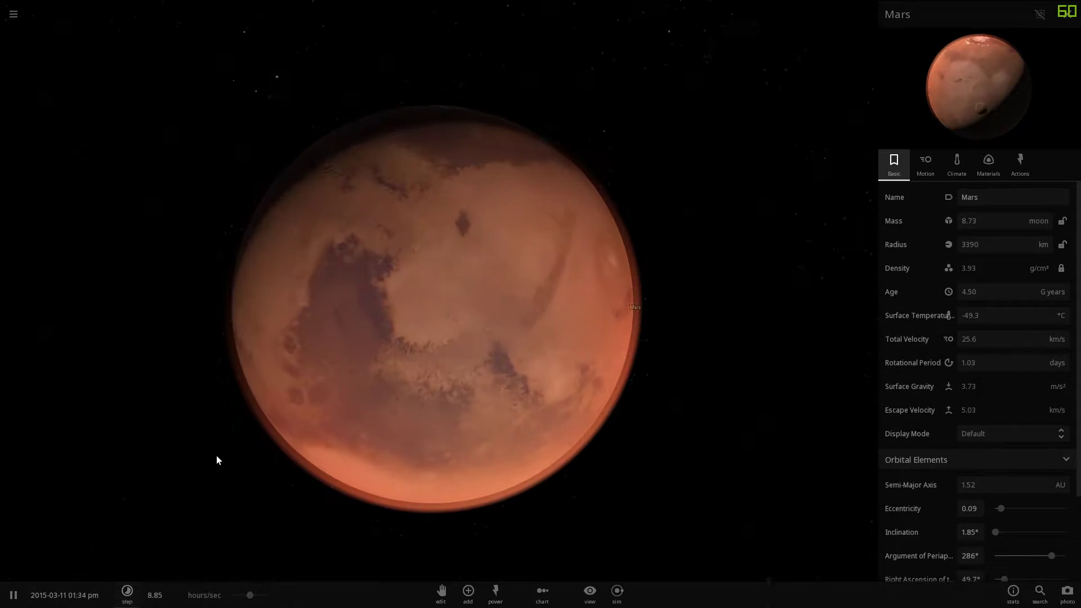
Step: Orbit the camera around Mars to see its polar region and night side
{"action": "mouse_move", "coordinate": [216, 456]}
{"action": "left_mouse_down"}
{"action": "mouse_move", "coordinate": [187, 521]}
{"action": "mouse_move", "coordinate": [219, 425]}
{"action": "left_mouse_up"}
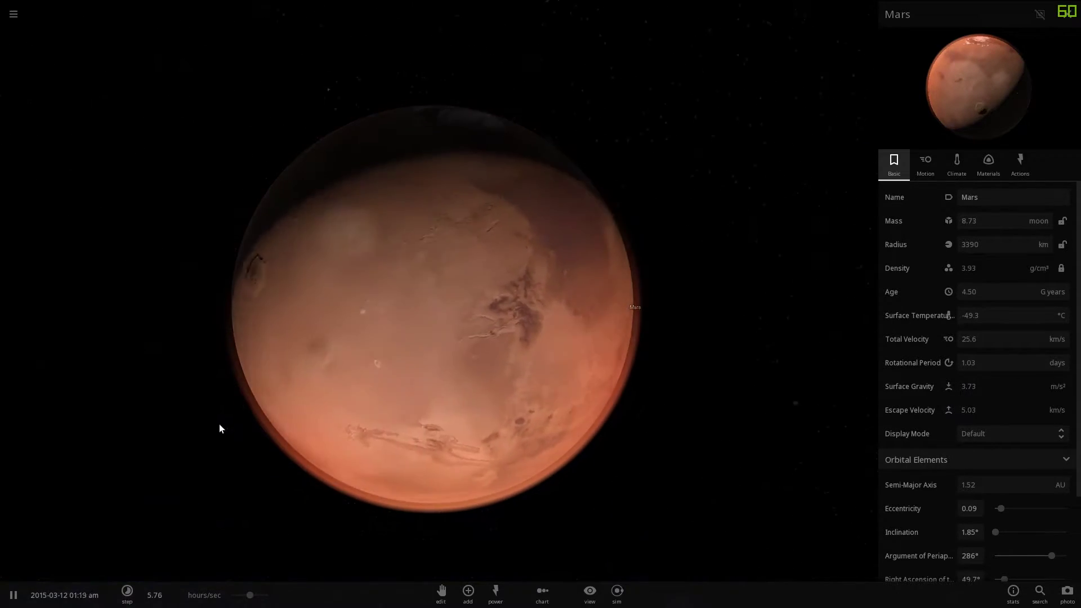
{"action": "scroll", "coordinate": [229, 409], "scroll_direction": "up", "scroll_amount": 4}
{"action": "scroll", "coordinate": [178, 360], "scroll_direction": "down", "scroll_amount": 4}
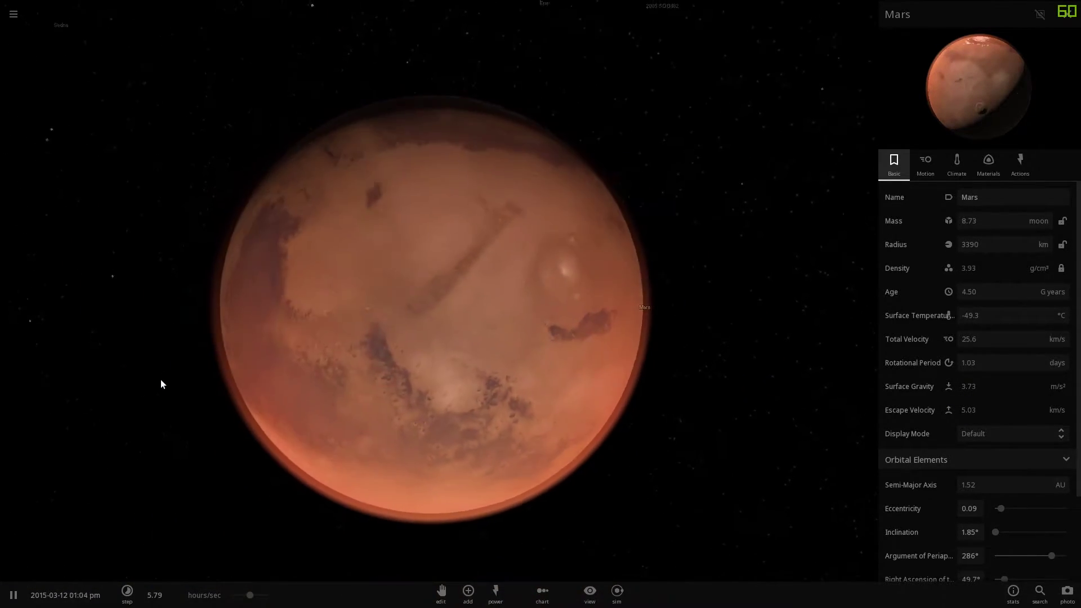
{"action": "left_click_drag", "start_coordinate": [161, 379], "coordinate": [716, 284]}
{"action": "mouse_move", "coordinate": [524, 178]}
{"action": "left_mouse_down"}
{"action": "mouse_move", "coordinate": [841, 157]}
{"action": "mouse_move", "coordinate": [745, 75]}
{"action": "mouse_move", "coordinate": [928, 104]}
{"action": "mouse_move", "coordinate": [400, 145]}
{"action": "mouse_move", "coordinate": [374, 135]}
{"action": "mouse_move", "coordinate": [471, 116]}
{"action": "mouse_move", "coordinate": [514, 166]}
{"action": "left_mouse_up"}
{"action": "scroll", "coordinate": [960, 317], "scroll_direction": "down", "scroll_amount": 2}
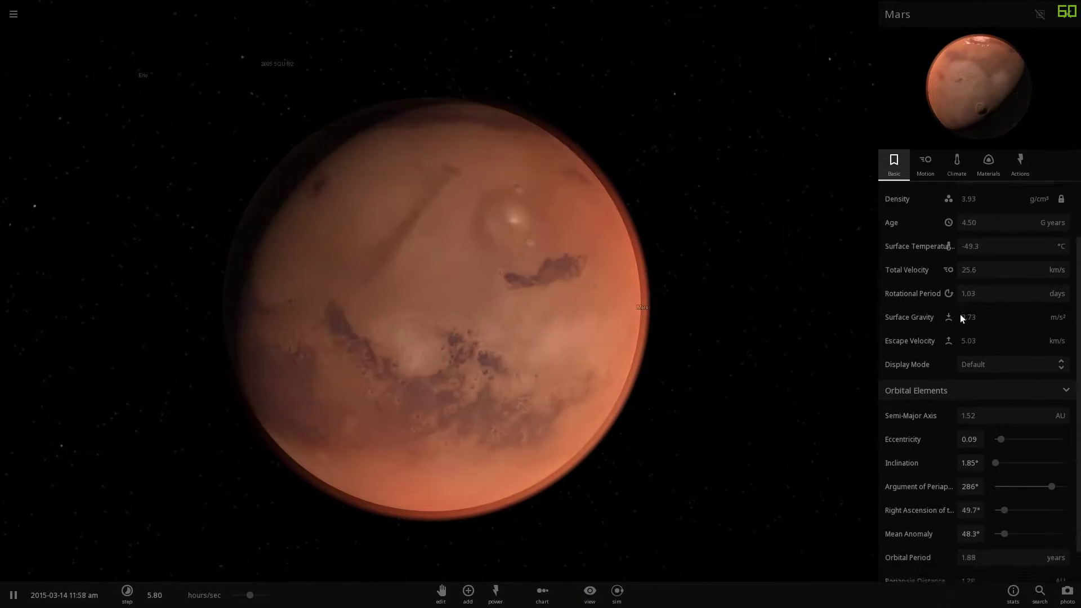
{"action": "scroll", "coordinate": [939, 287], "scroll_direction": "up", "scroll_amount": 2}
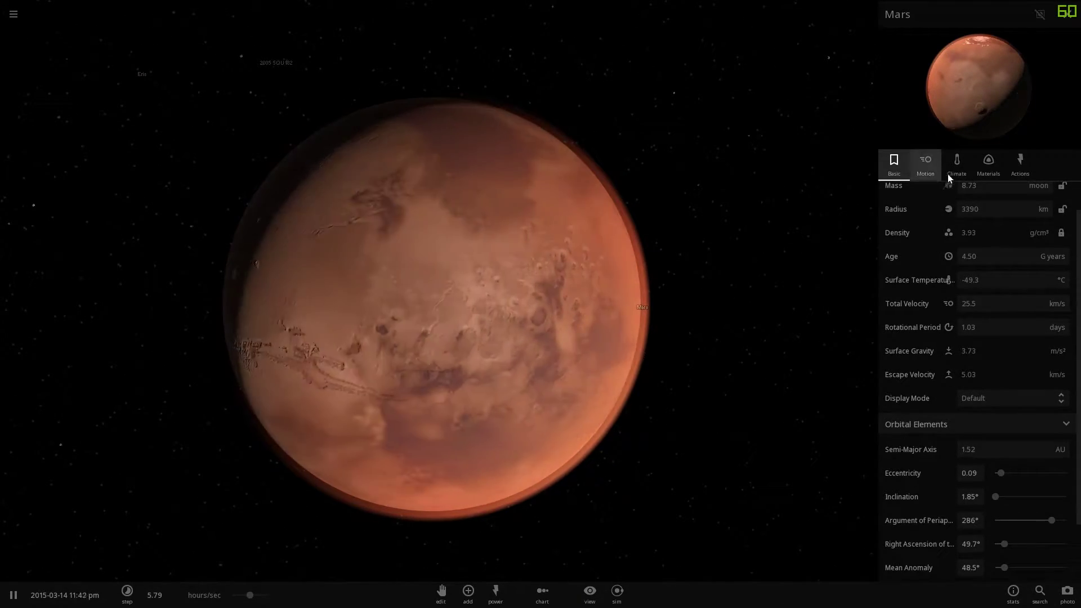
Step: In Mars's Climate properties, set Atmosphere Mass to 1 Earth mass
{"action": "left_click", "coordinate": [957, 165]}
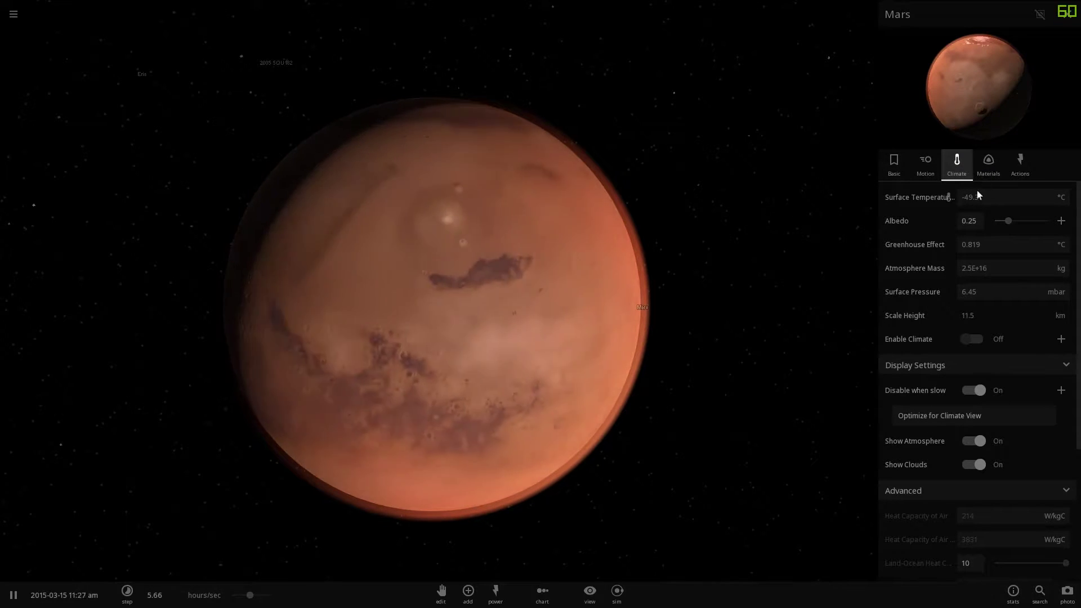
{"action": "double_click", "coordinate": [969, 196]}
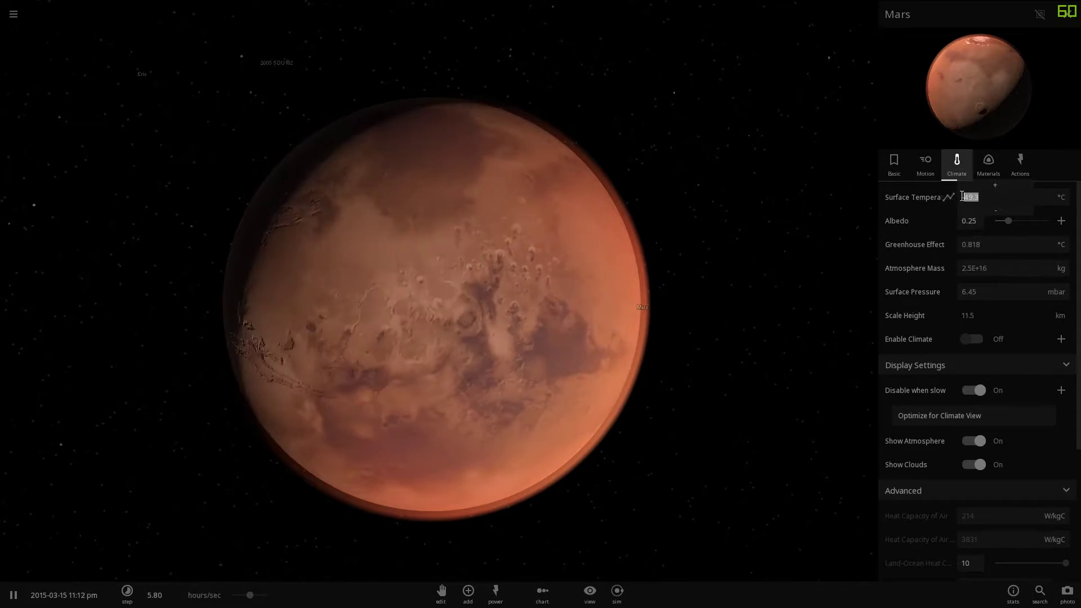
{"action": "left_click", "coordinate": [984, 267]}
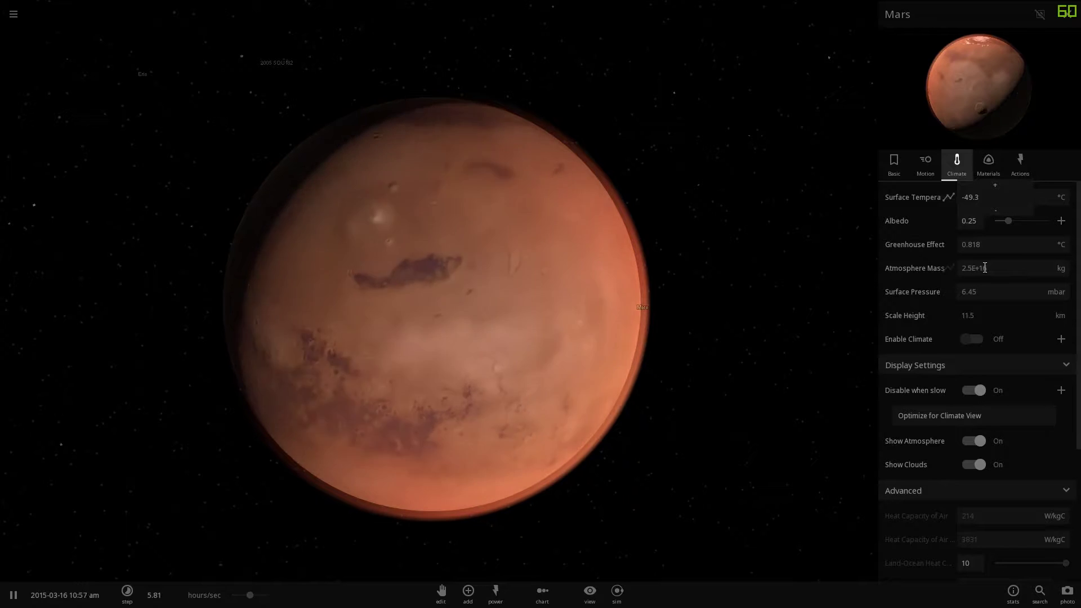
{"action": "left_click", "coordinate": [1061, 268]}
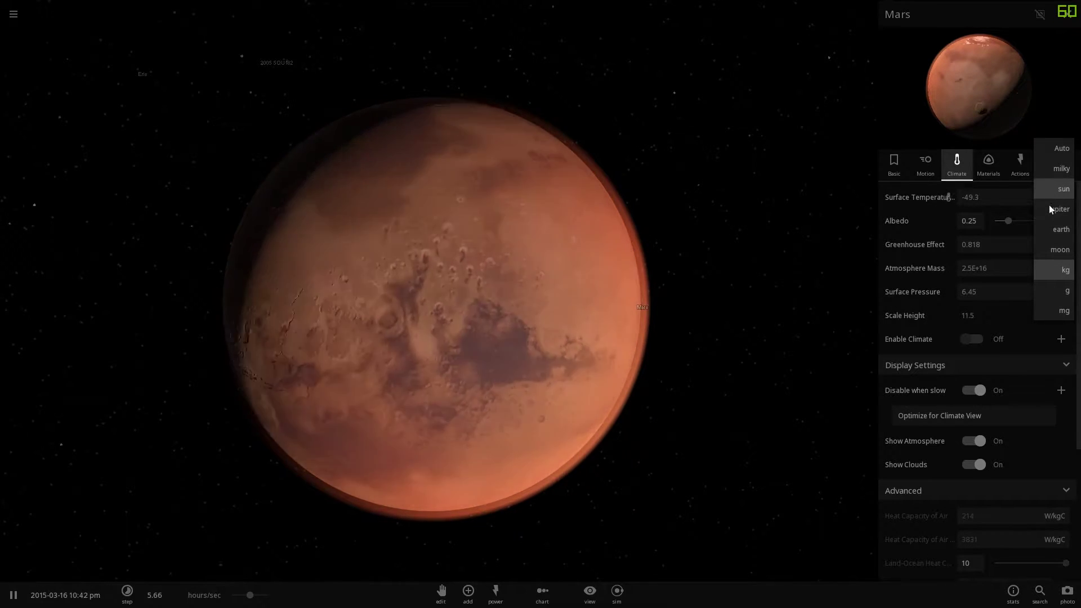
{"action": "left_click", "coordinate": [1061, 230]}
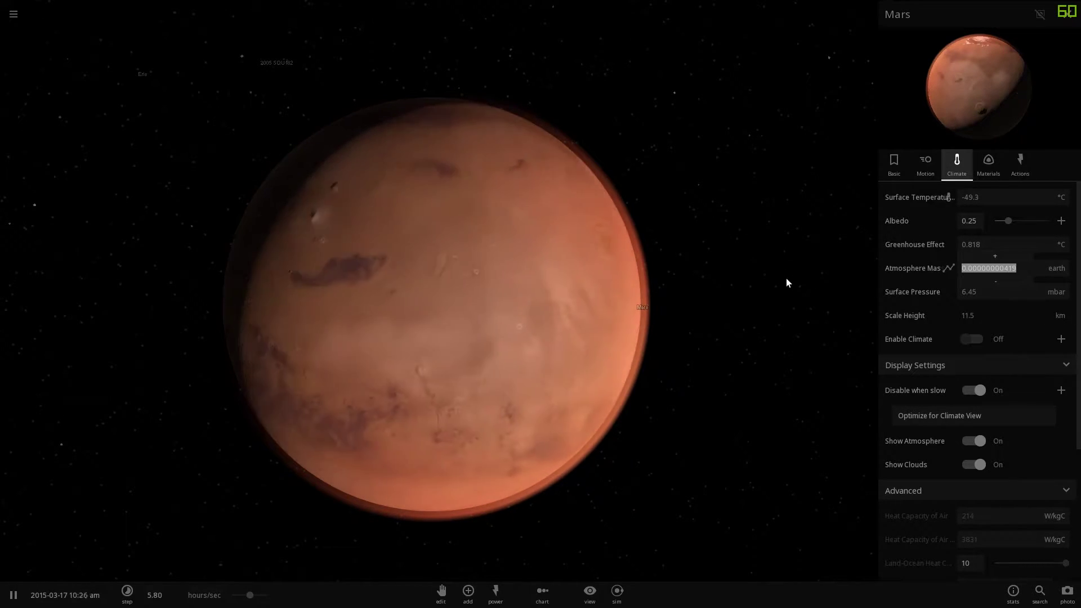
{"action": "type", "text": "1"}
{"action": "key", "text": "Return"}
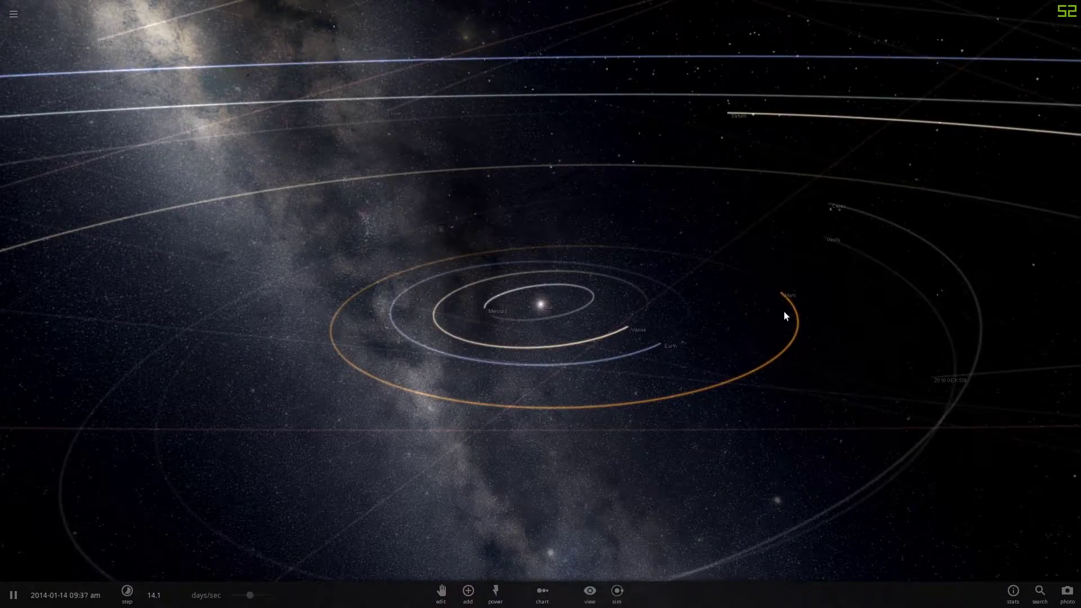
Step: Focus on Mars and add a first trace of water in its Materials
{"action": "double_click", "coordinate": [784, 312]}
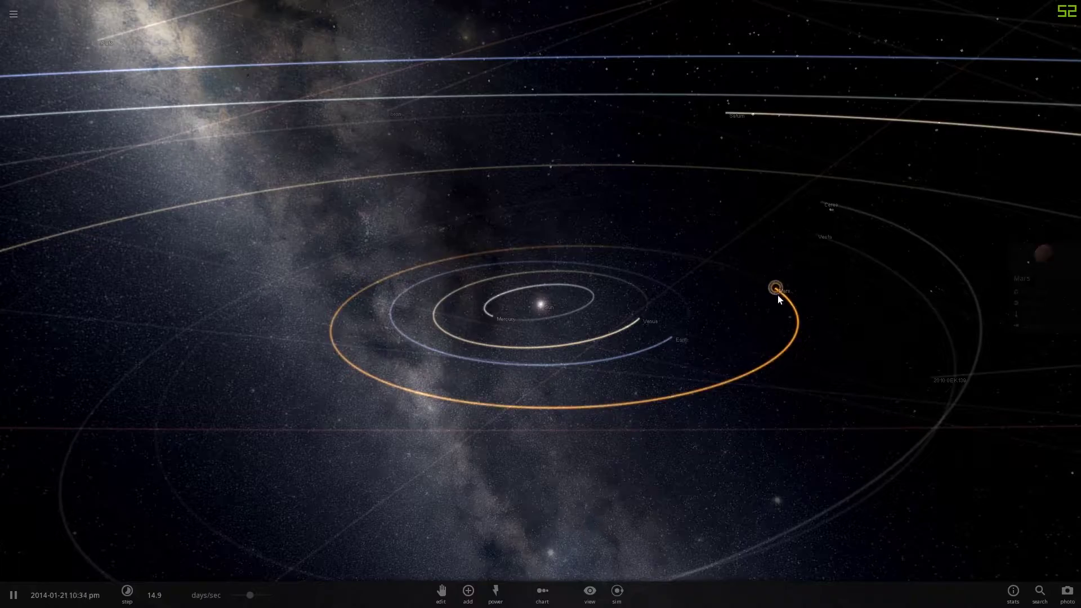
{"action": "left_click", "coordinate": [988, 161]}
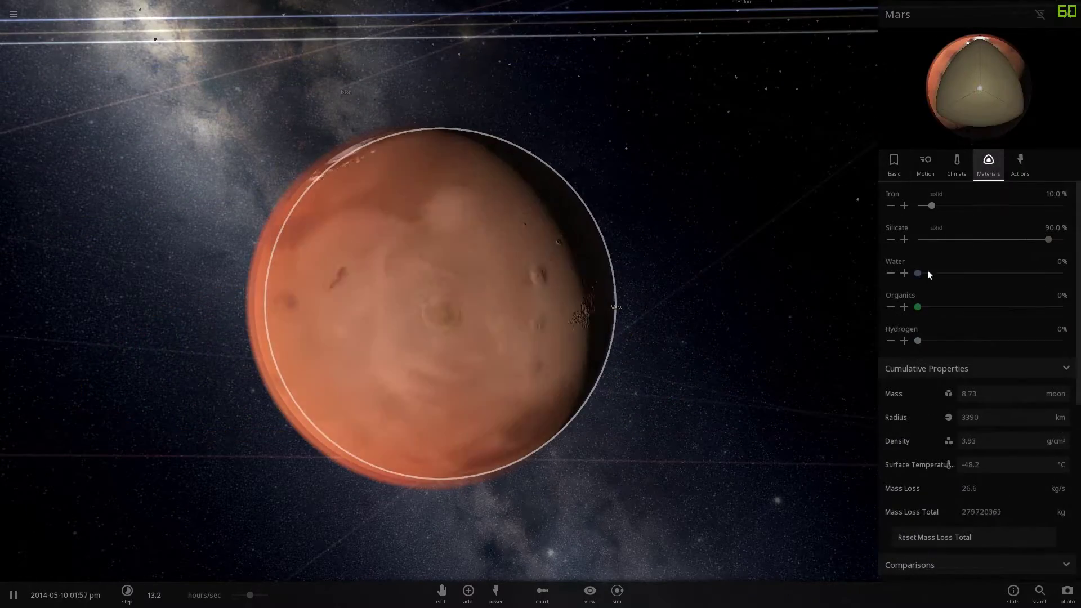
{"action": "left_click", "coordinate": [905, 271]}
{"action": "left_click", "coordinate": [906, 271]}
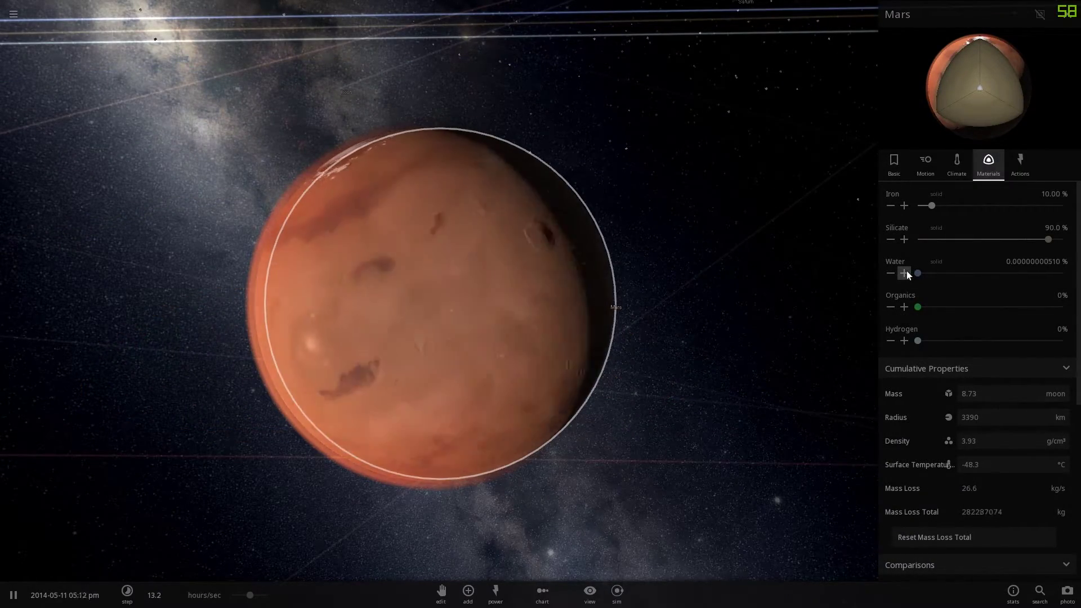
{"action": "left_click_drag", "start_coordinate": [249, 596], "coordinate": [245, 597]}
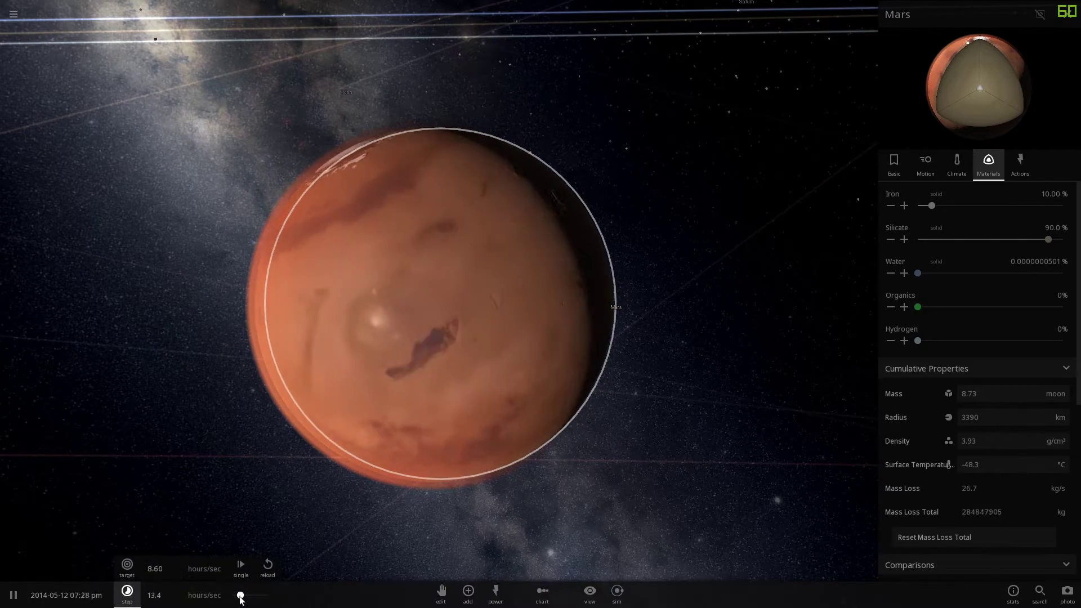
{"action": "scroll", "coordinate": [223, 388], "scroll_direction": "up", "scroll_amount": 5}
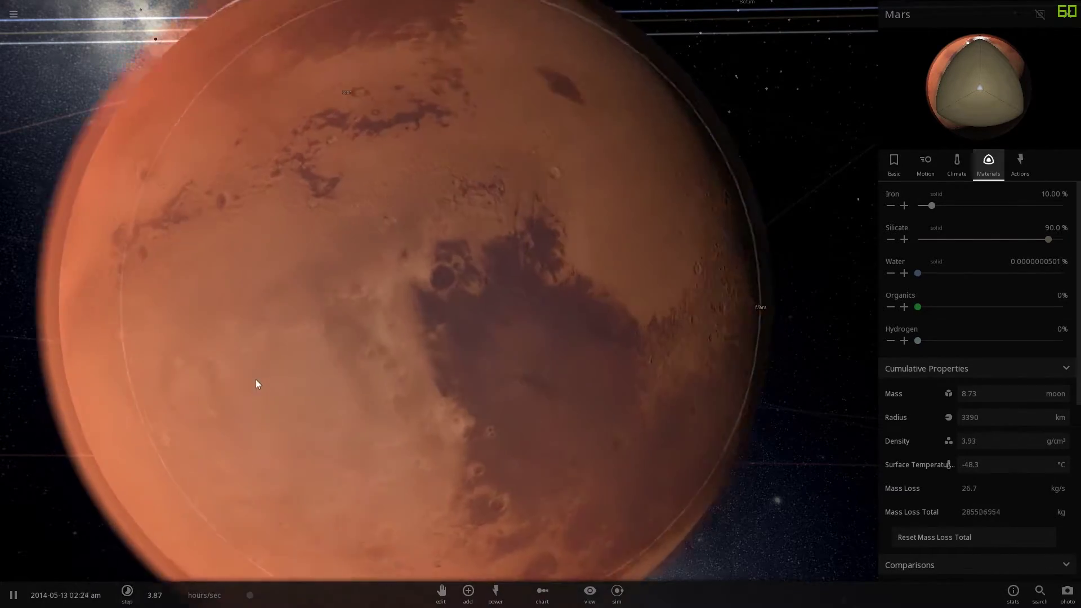
{"action": "scroll", "coordinate": [256, 380], "scroll_direction": "down", "scroll_amount": 5}
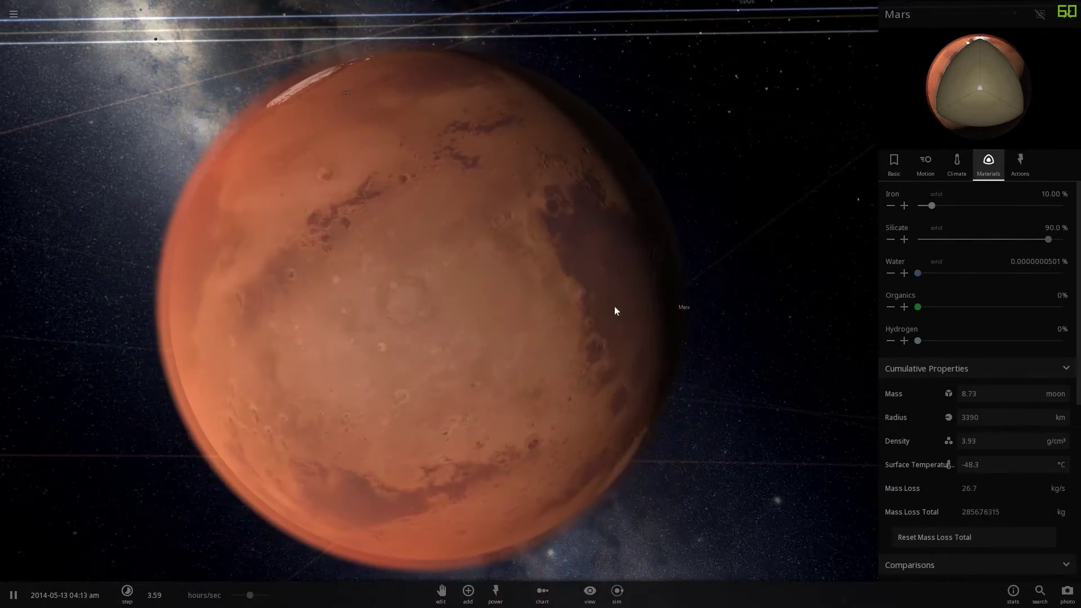
Step: Adjust Mars's water up to 0.00900%, down to 0.00200%, then settle at 0.00300%
{"action": "left_click", "coordinate": [903, 273]}
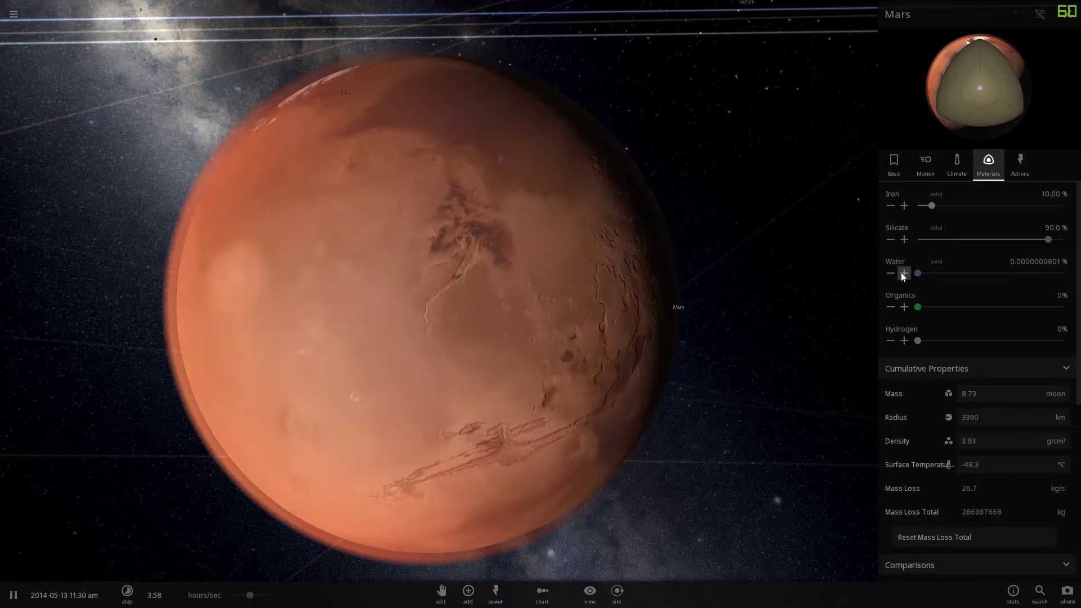
{"action": "left_click", "coordinate": [902, 273]}
{"action": "left_click", "coordinate": [901, 273]}
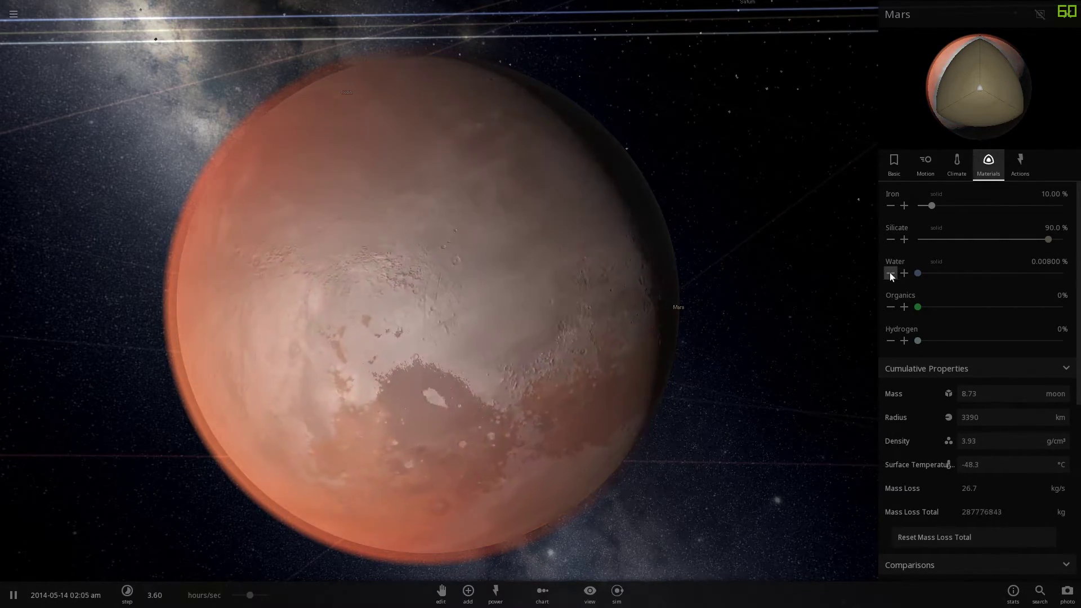
{"action": "left_click", "coordinate": [889, 274]}
{"action": "left_click", "coordinate": [890, 272]}
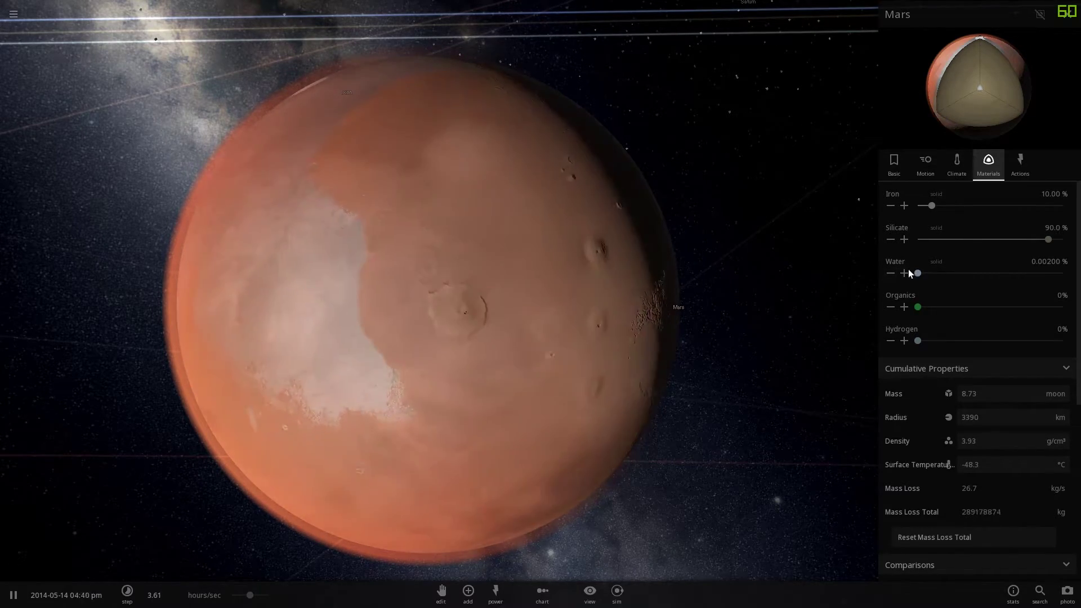
{"action": "left_click", "coordinate": [905, 274]}
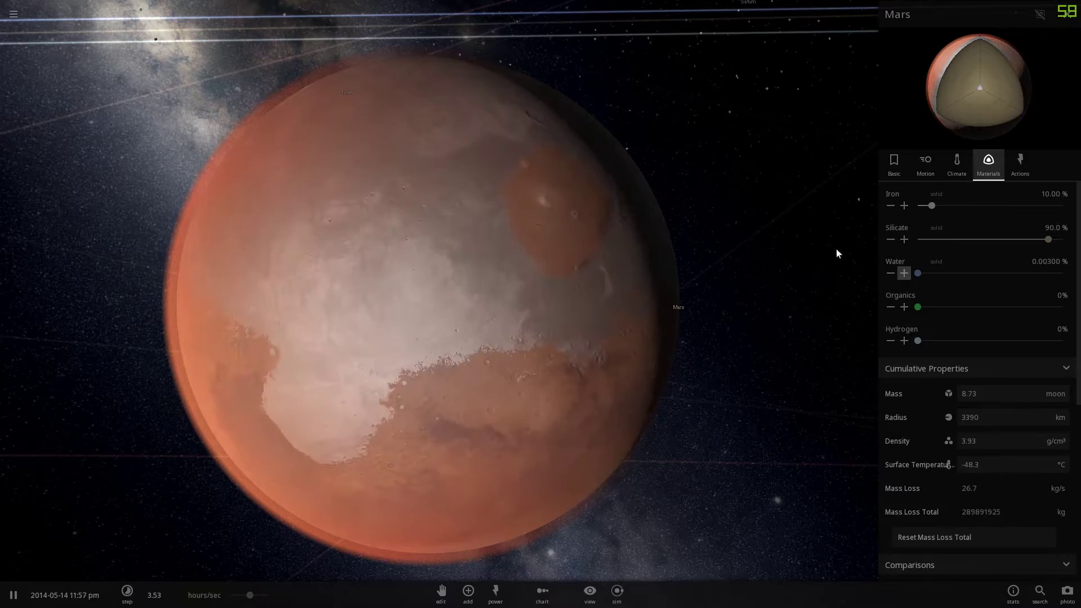
{"action": "left_click", "coordinate": [957, 162]}
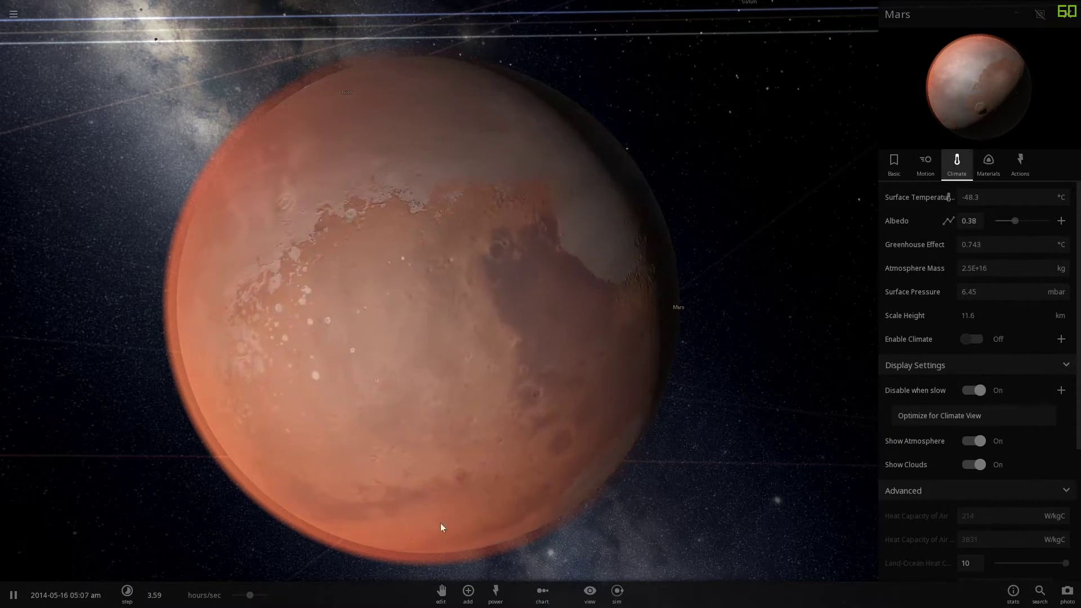
Step: Set Mars's albedo to 0.18, show its magnetosphere and give it a magnetic field
{"action": "left_click_drag", "start_coordinate": [256, 595], "coordinate": [266, 596]}
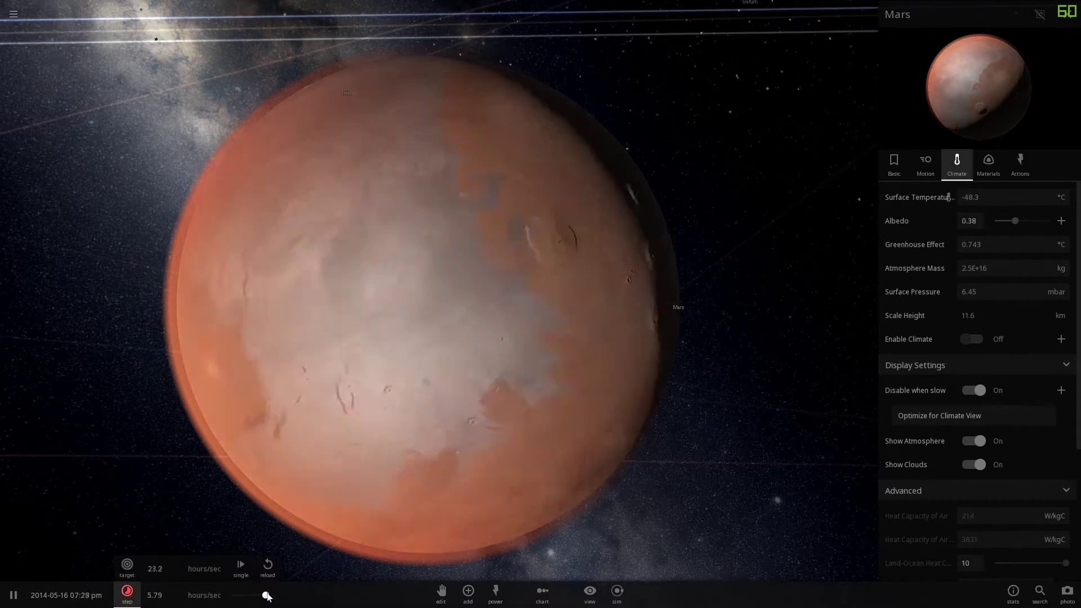
{"action": "left_click_drag", "start_coordinate": [1017, 221], "coordinate": [1004, 222]}
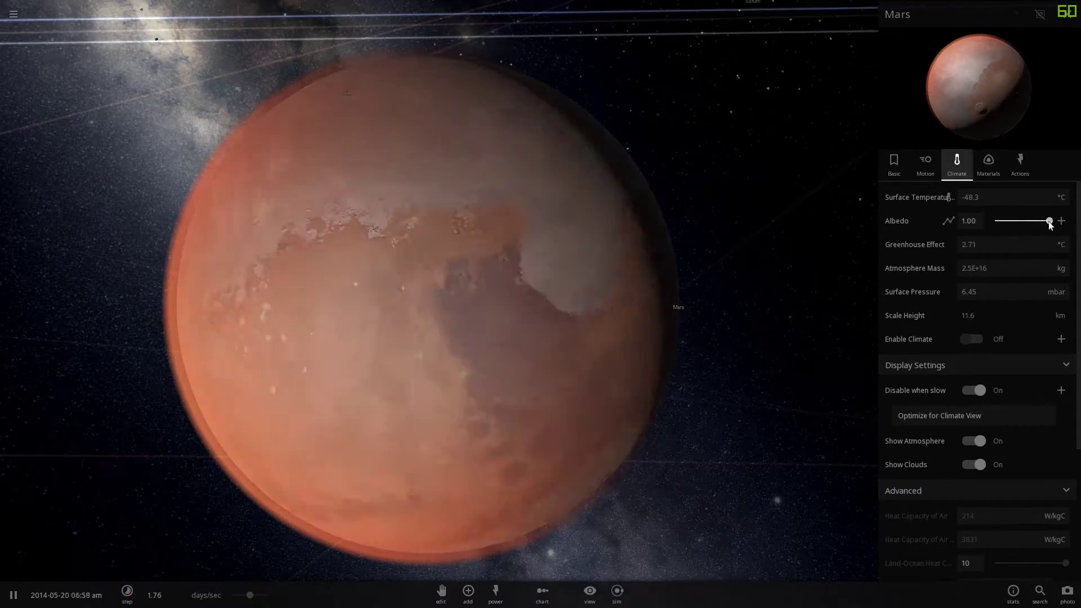
{"action": "left_click", "coordinate": [989, 165]}
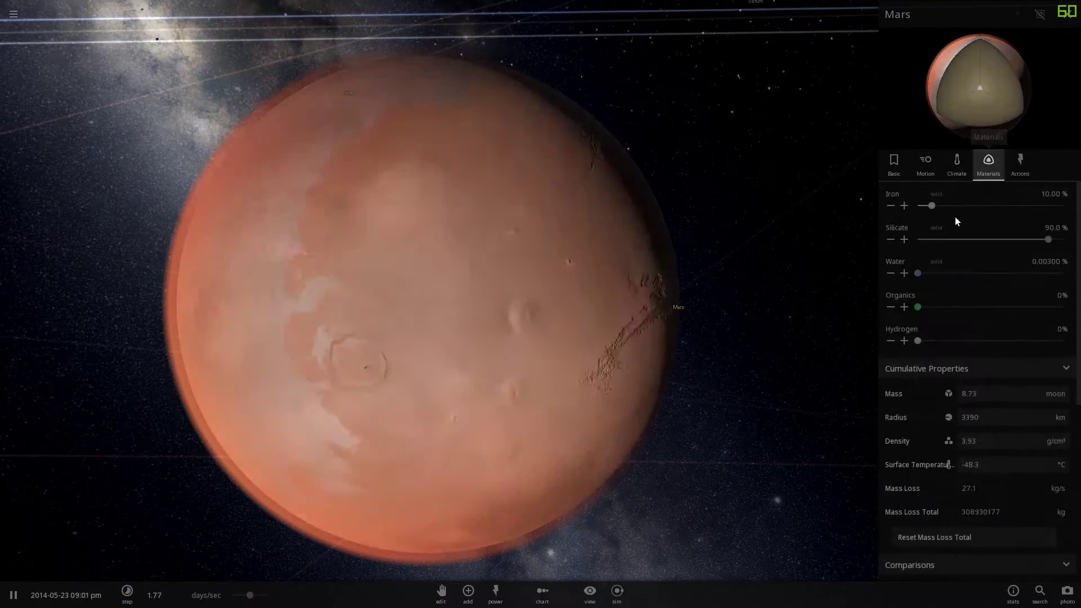
{"action": "scroll", "coordinate": [912, 388], "scroll_direction": "down", "scroll_amount": 5}
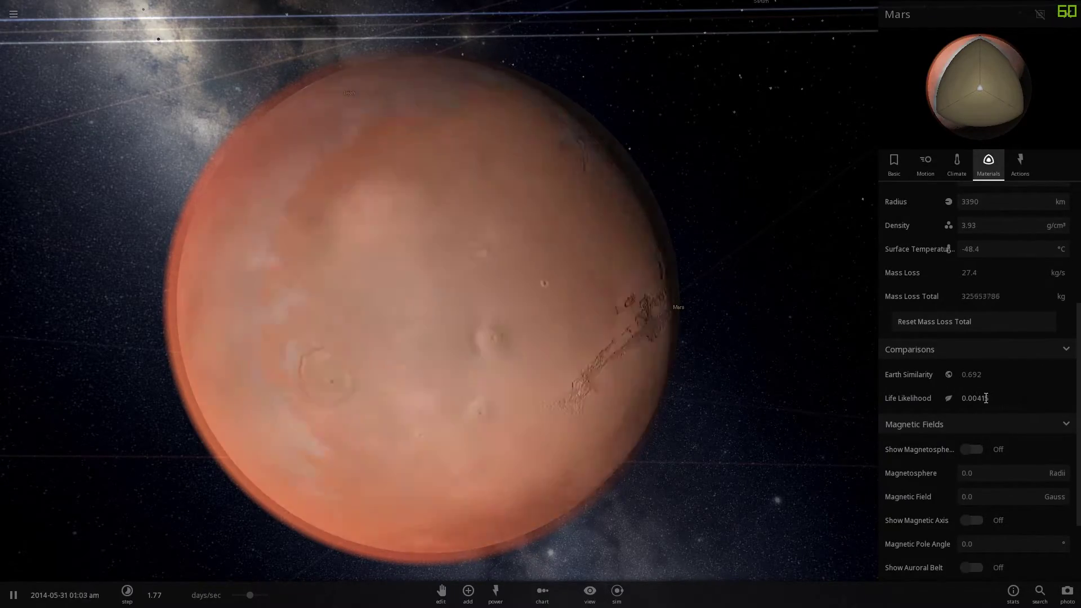
{"action": "scroll", "coordinate": [981, 393], "scroll_direction": "down", "scroll_amount": 3}
{"action": "left_click", "coordinate": [973, 351]}
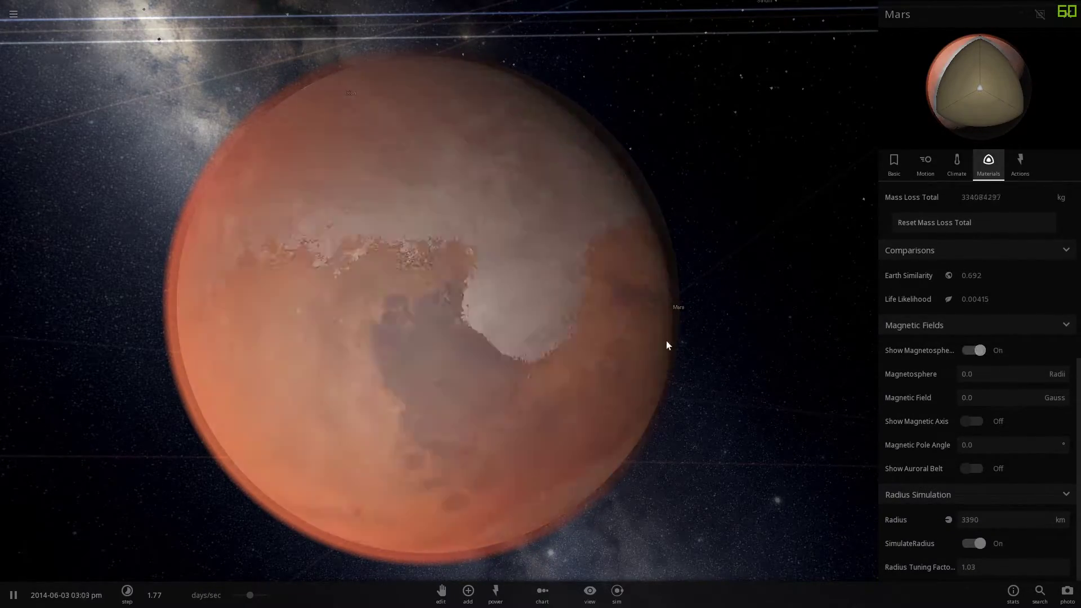
{"action": "scroll", "coordinate": [740, 344], "scroll_direction": "down", "scroll_amount": 5}
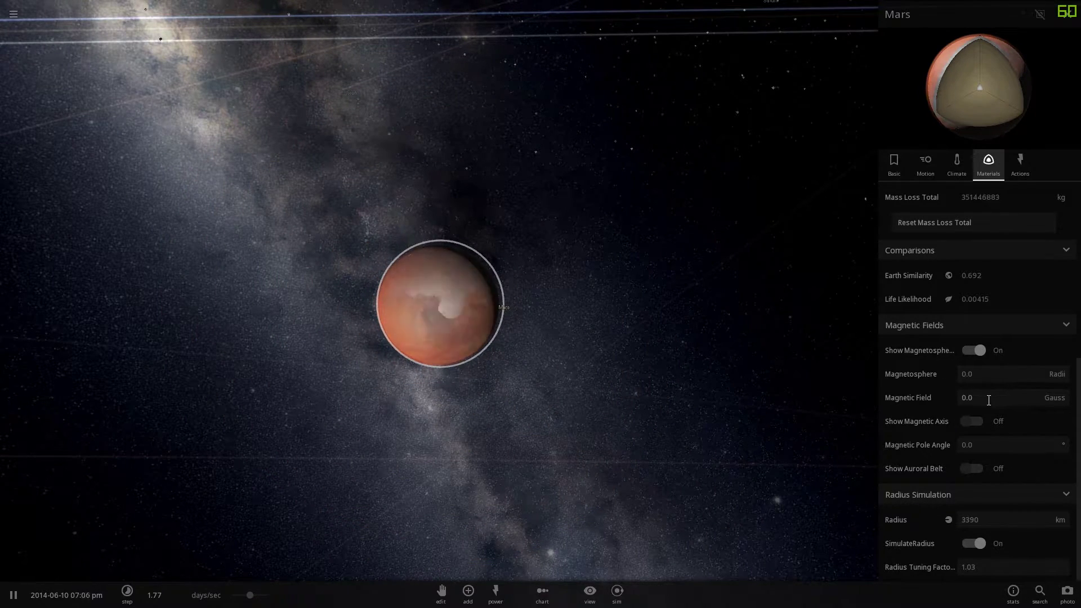
{"action": "left_click_drag", "start_coordinate": [995, 387], "coordinate": [996, 389]}
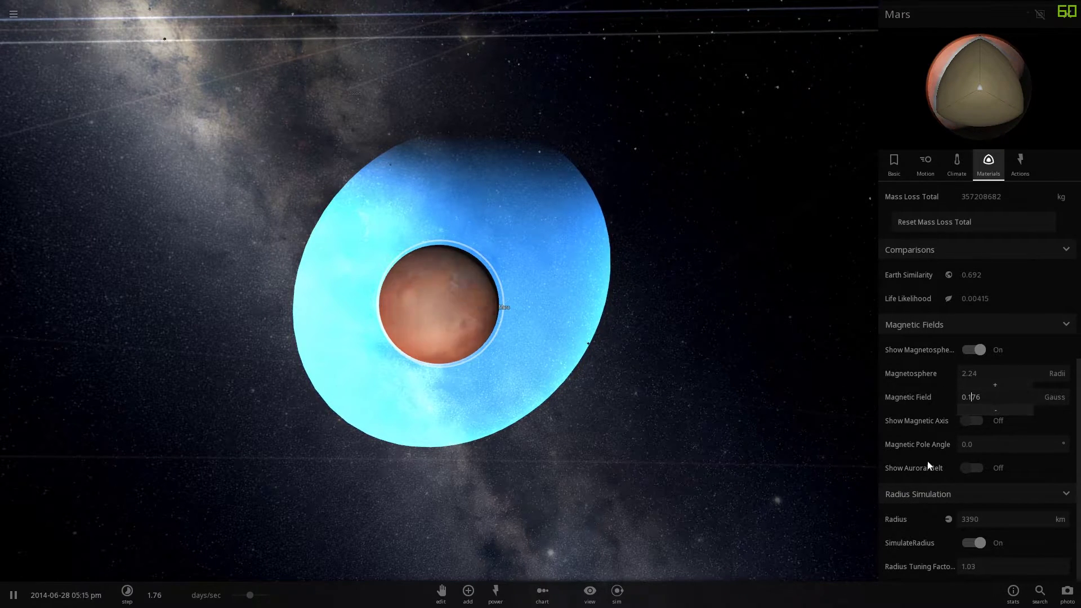
Step: Reselect Mars and reopen its full properties
{"action": "left_click", "coordinate": [842, 419]}
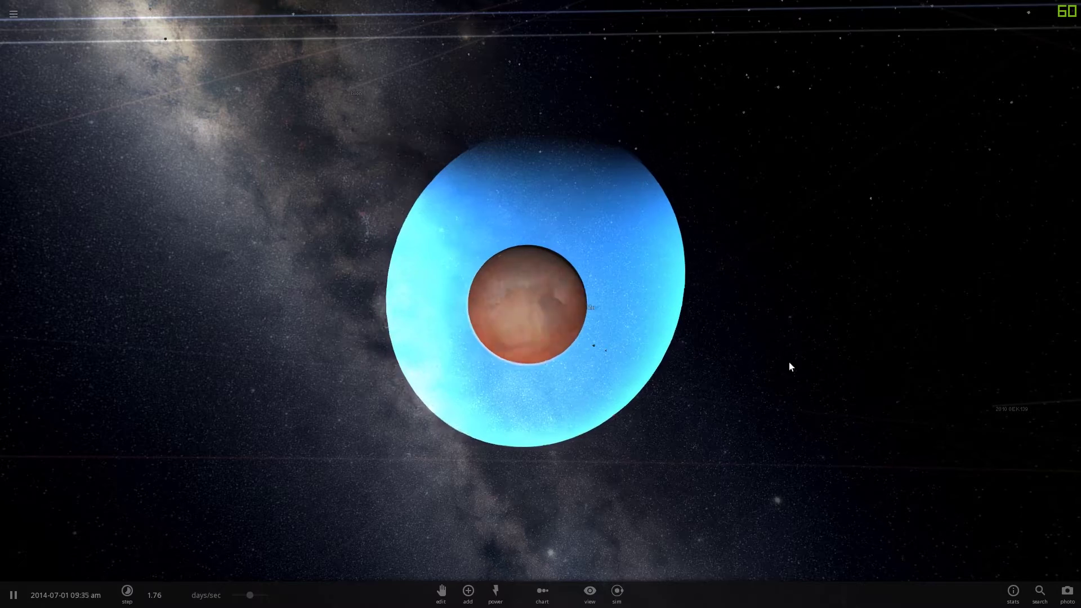
{"action": "left_click", "coordinate": [524, 307]}
{"action": "left_click", "coordinate": [1044, 254]}
{"action": "left_click", "coordinate": [958, 164]}
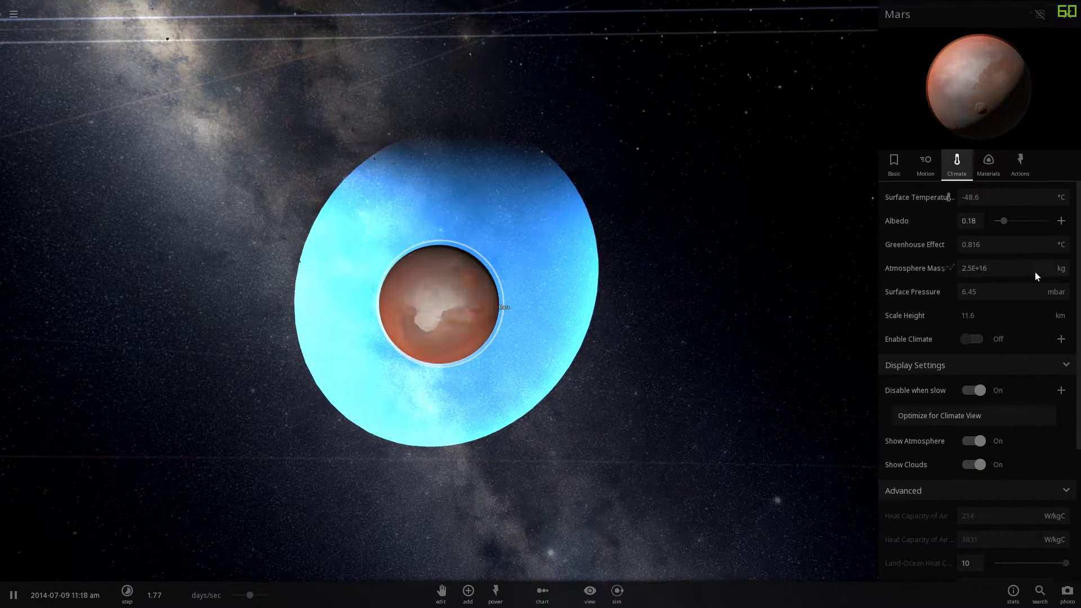
Step: Set Mars's surface pressure unit to atm and enter 1 atm
{"action": "mouse_move", "coordinate": [930, 291]}
{"action": "left_click", "coordinate": [1050, 291]}
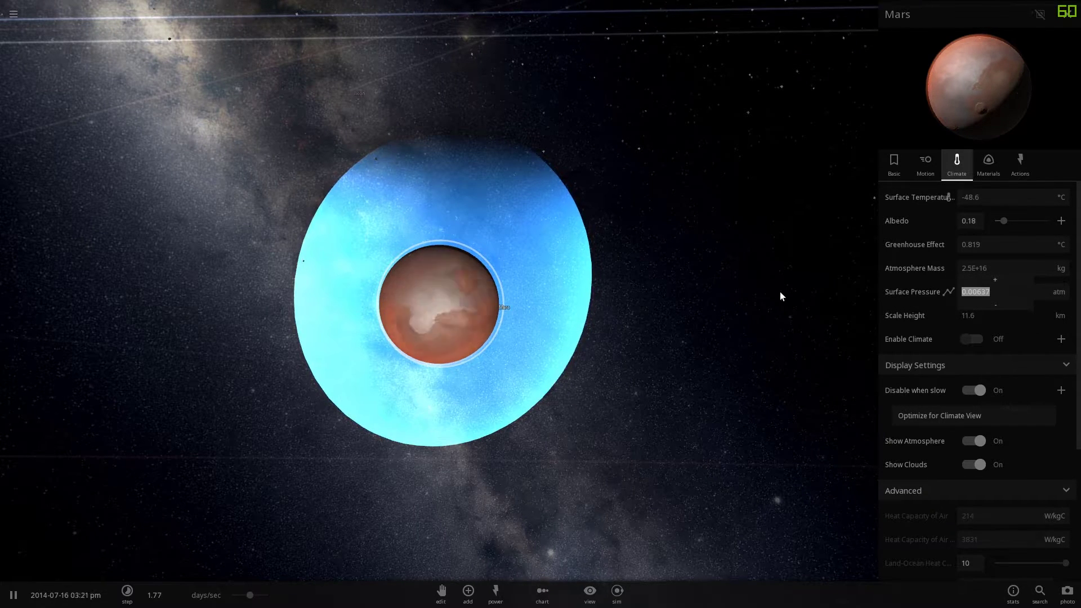
{"action": "type", "text": "1"}
{"action": "key", "text": "Return"}
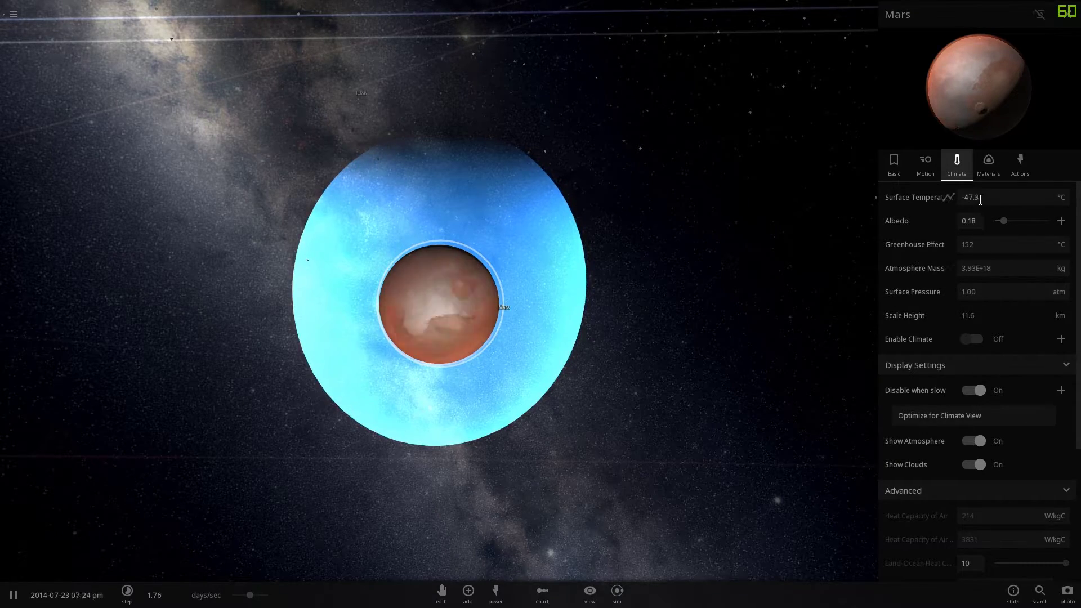
{"action": "scroll", "coordinate": [601, 357], "scroll_direction": "up", "scroll_amount": 6}
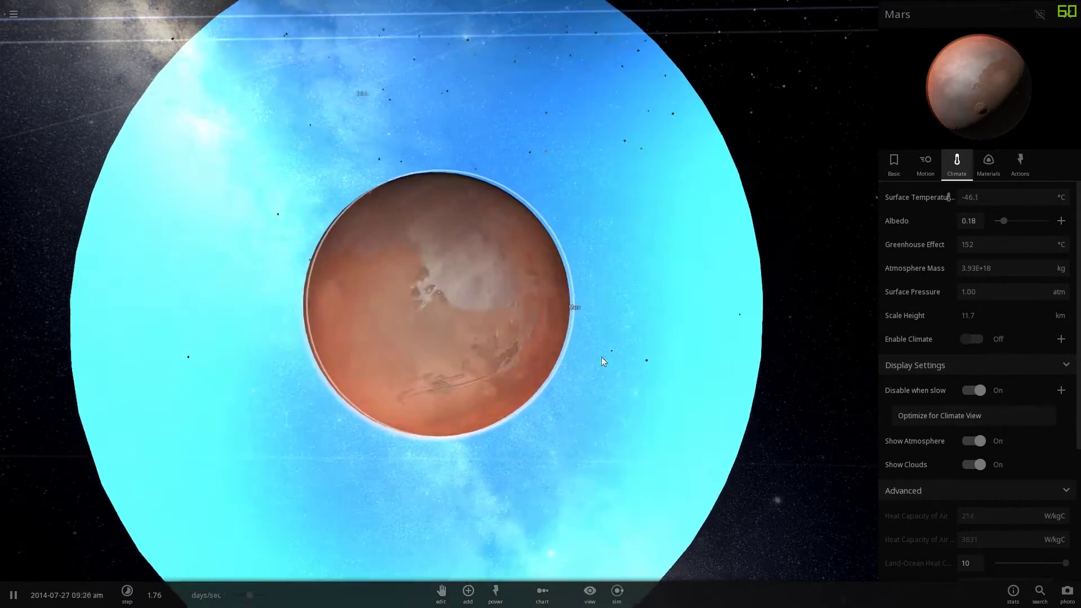
{"action": "scroll", "coordinate": [590, 361], "scroll_direction": "down", "scroll_amount": 2}
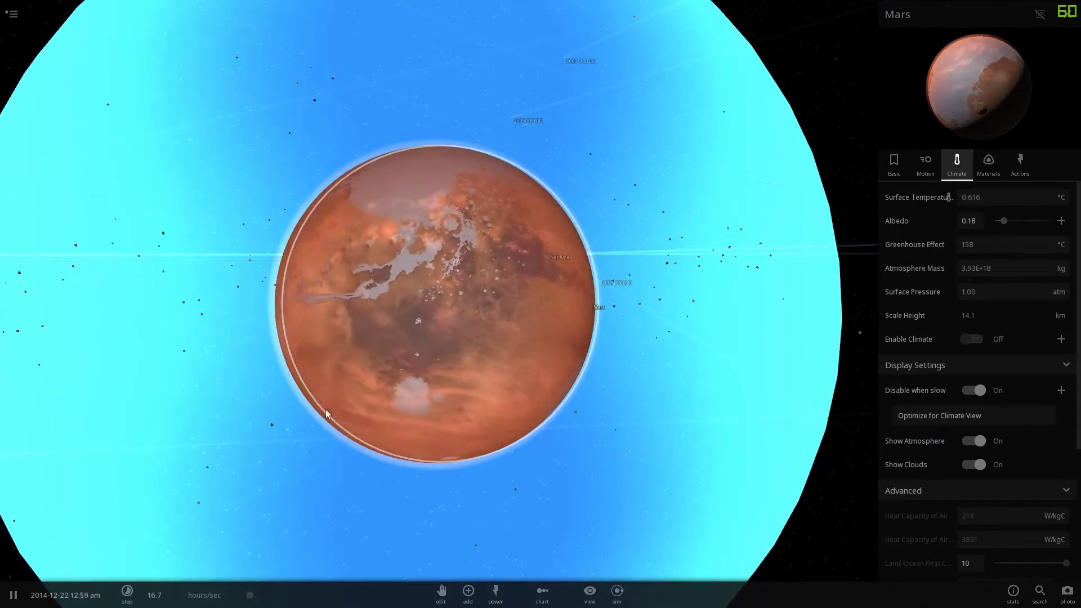
{"action": "scroll", "coordinate": [559, 277], "scroll_direction": "up", "scroll_amount": 5}
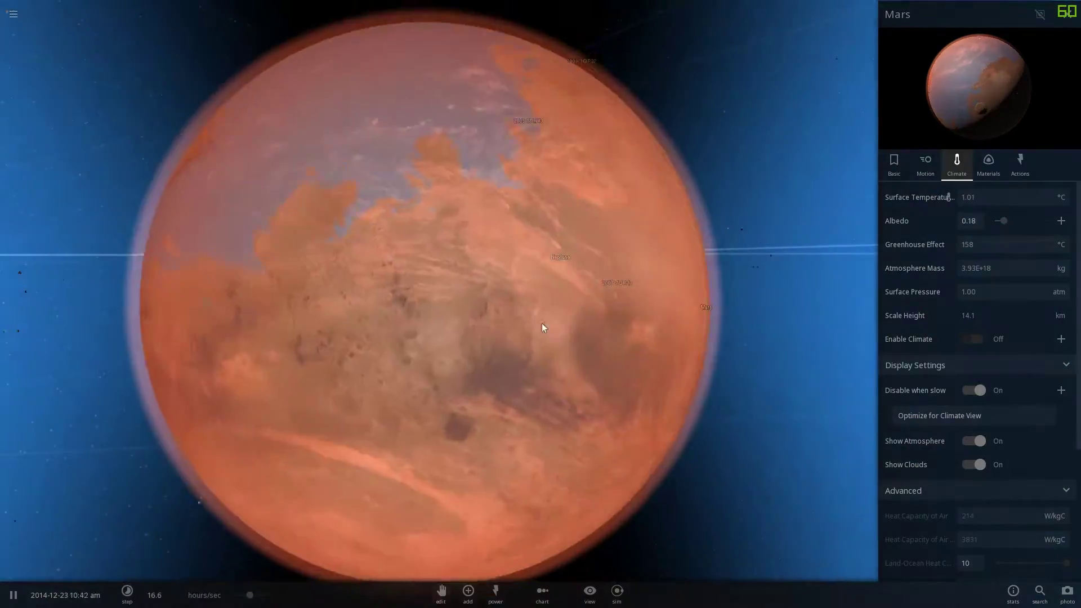
Step: Adjust the simulation speed, review Mars's Materials properties, then bring up its Actions
{"action": "left_click", "coordinate": [127, 592]}
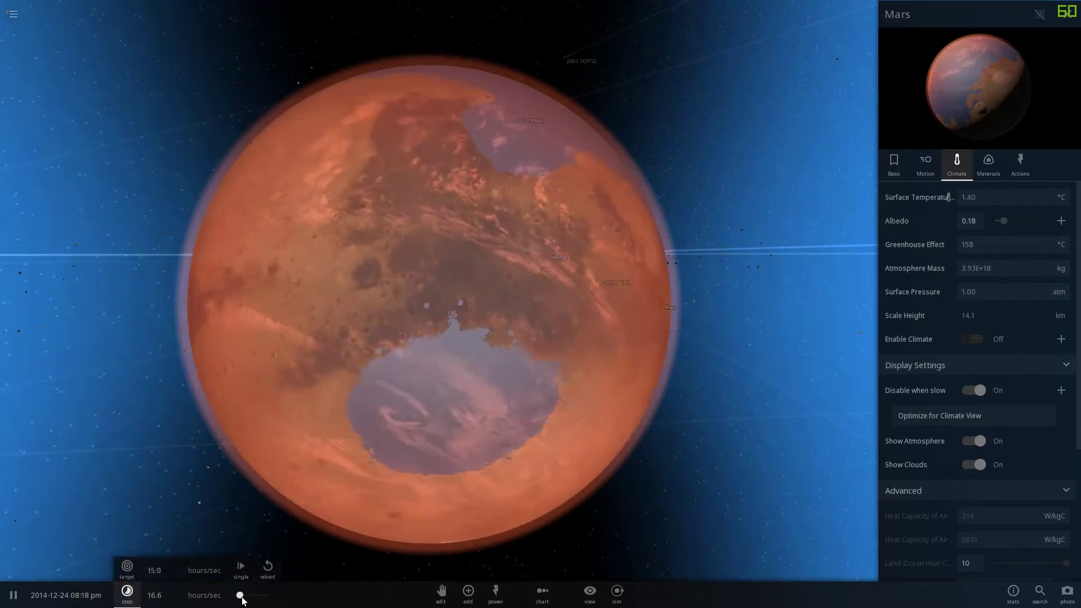
{"action": "left_click_drag", "start_coordinate": [249, 594], "coordinate": [244, 595]}
{"action": "left_click", "coordinate": [473, 321]}
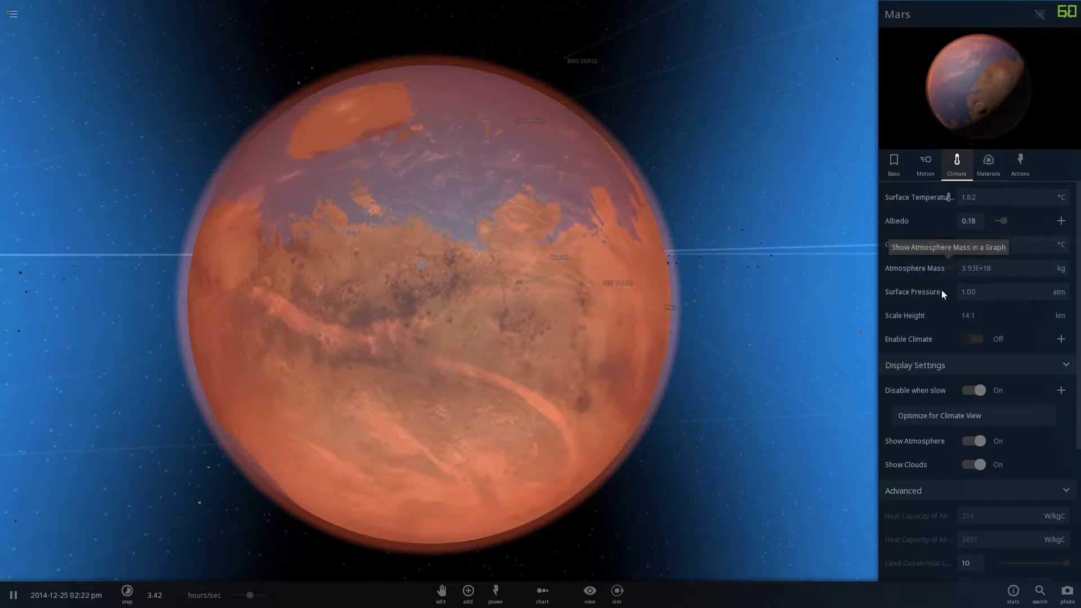
{"action": "scroll", "coordinate": [942, 290], "scroll_direction": "down", "scroll_amount": 3}
{"action": "left_click", "coordinate": [989, 164]}
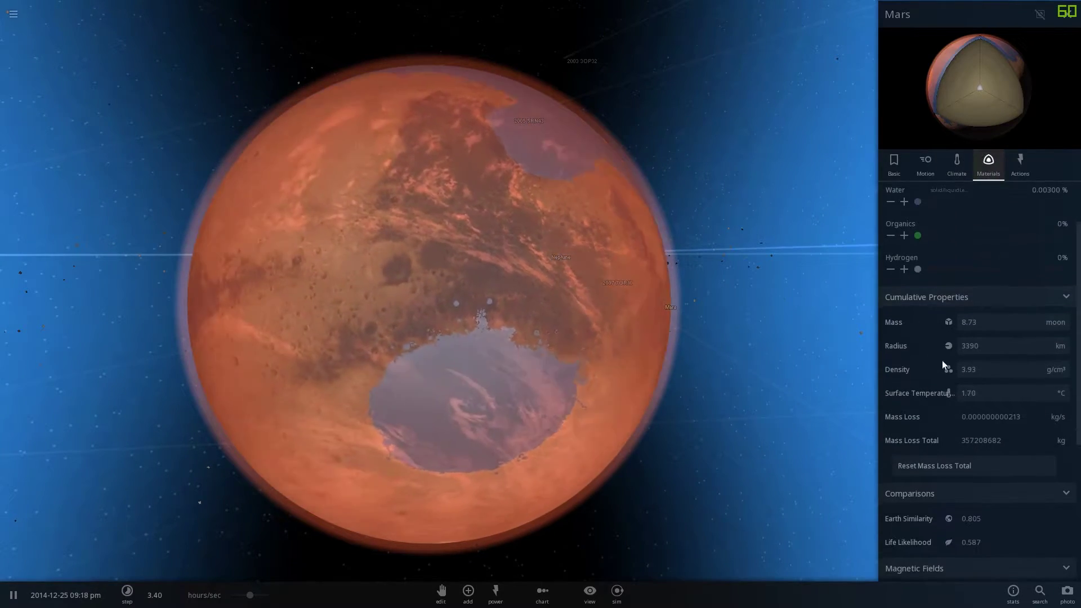
{"action": "scroll", "coordinate": [942, 360], "scroll_direction": "down", "scroll_amount": 3}
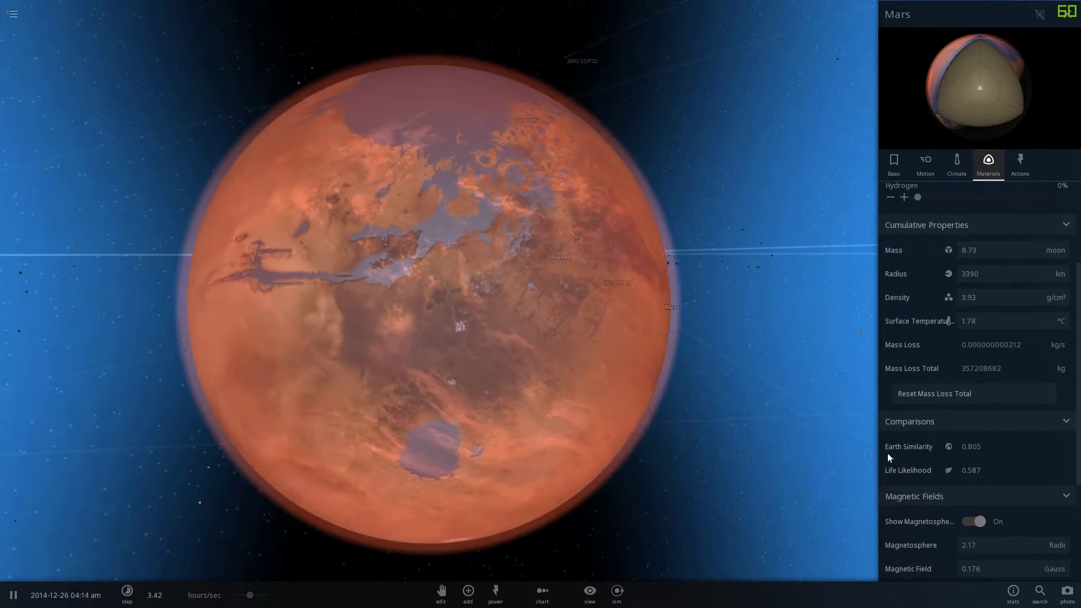
{"action": "scroll", "coordinate": [921, 296], "scroll_direction": "up", "scroll_amount": 3}
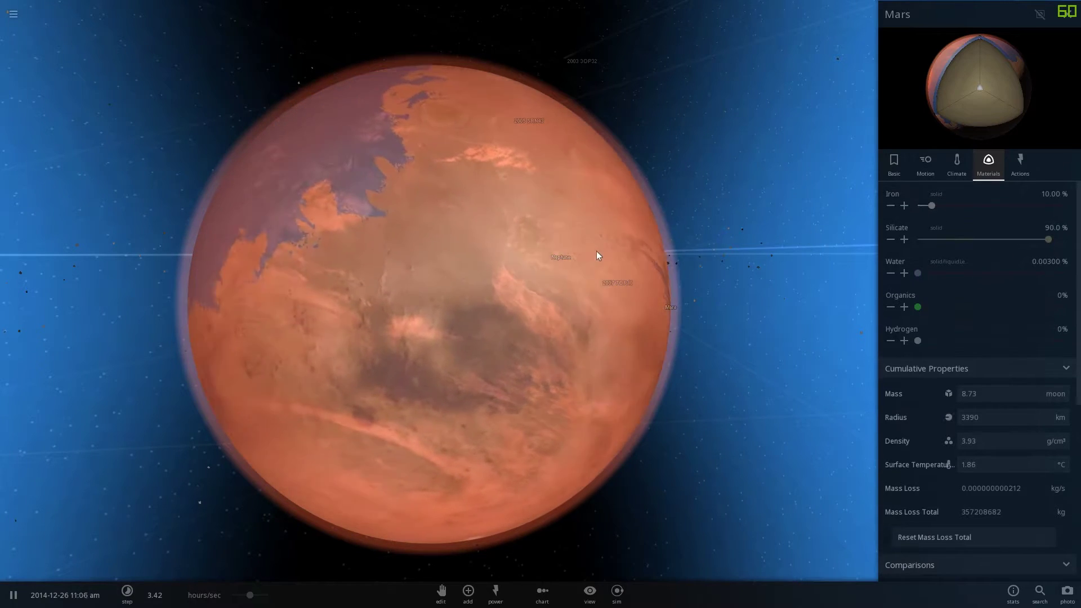
{"action": "left_click", "coordinate": [1017, 169]}
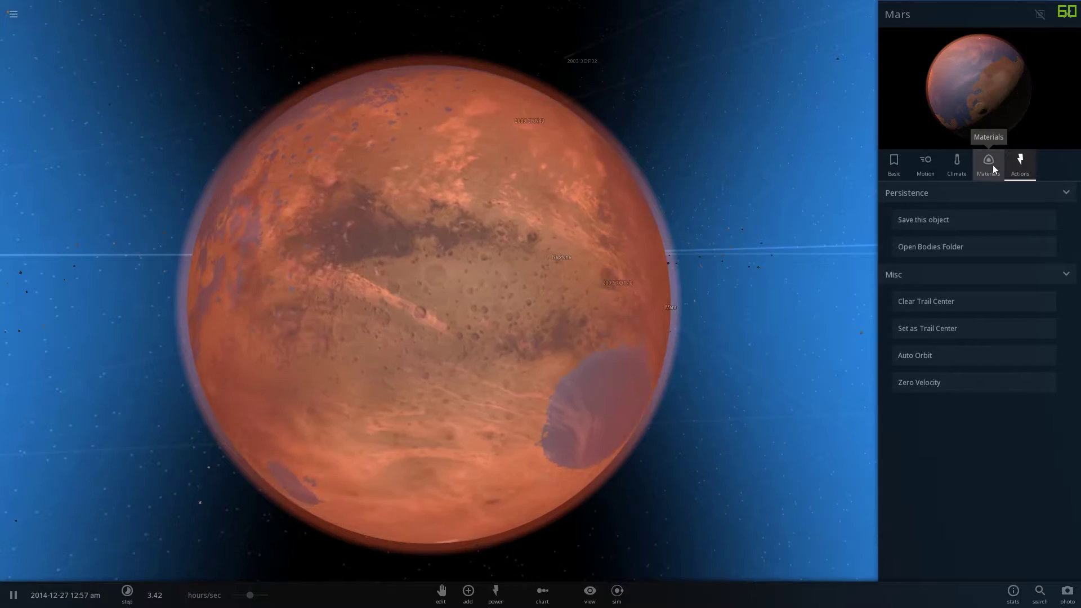
Step: Raise Mars's Organics from 0% to 0.00600% in the Materials tab
{"action": "left_click", "coordinate": [993, 165]}
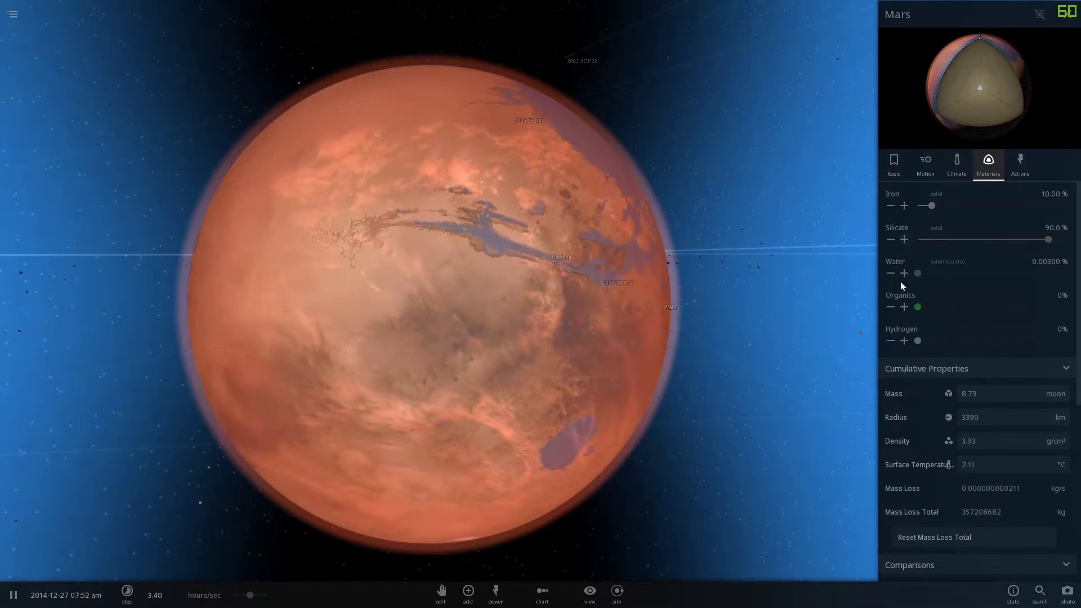
{"action": "left_click", "coordinate": [905, 307]}
{"action": "left_click", "coordinate": [905, 306]}
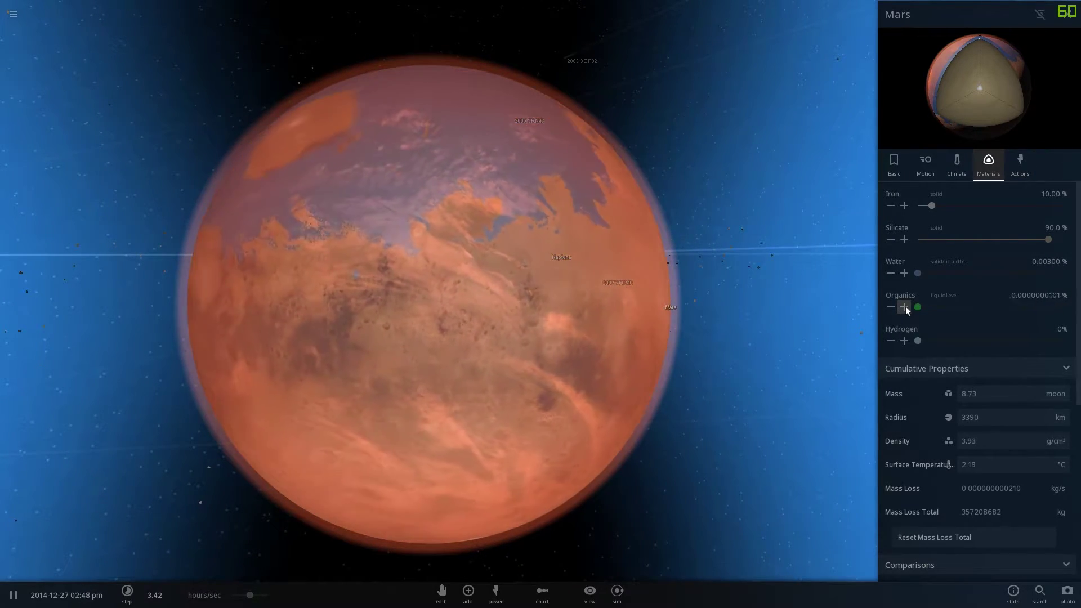
{"action": "left_click", "coordinate": [905, 307]}
{"action": "left_click", "coordinate": [906, 307]}
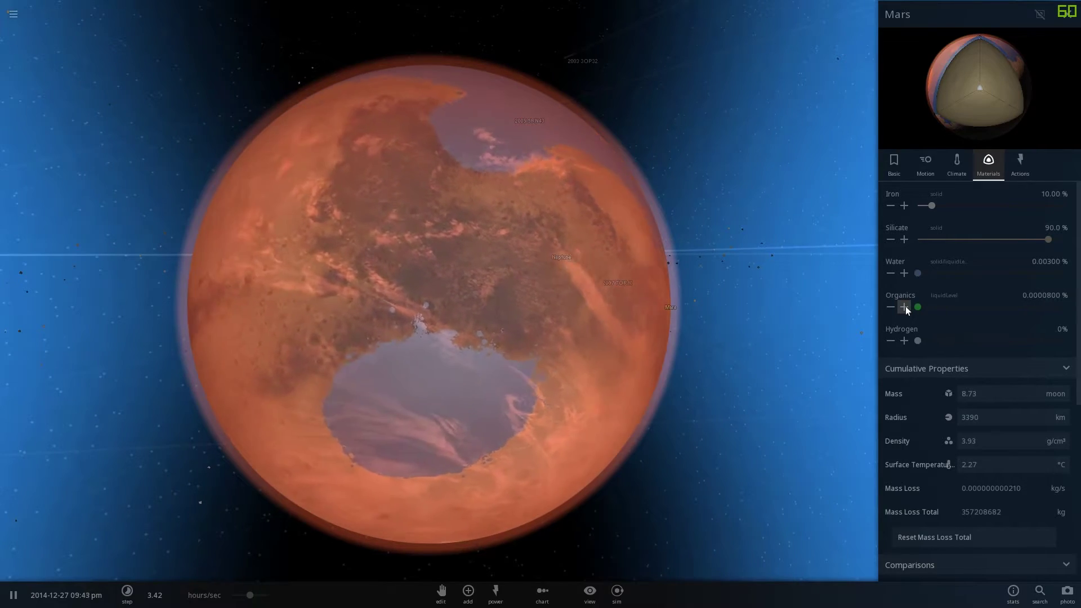
{"action": "left_click", "coordinate": [906, 307]}
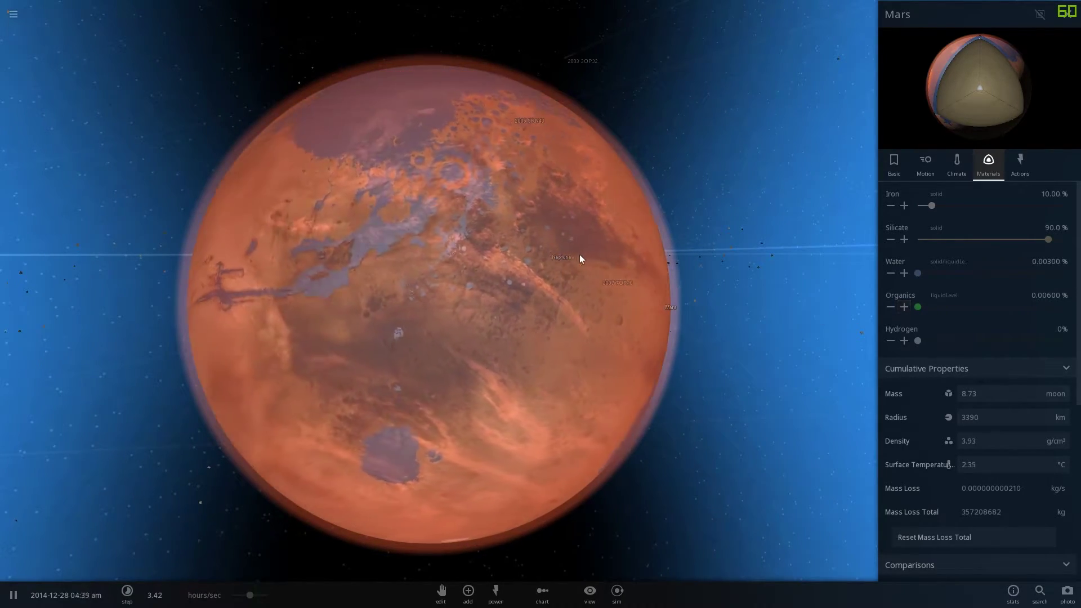
{"action": "scroll", "coordinate": [442, 265], "scroll_direction": "down", "scroll_amount": 5}
{"action": "left_click_drag", "start_coordinate": [480, 318], "coordinate": [491, 310]}
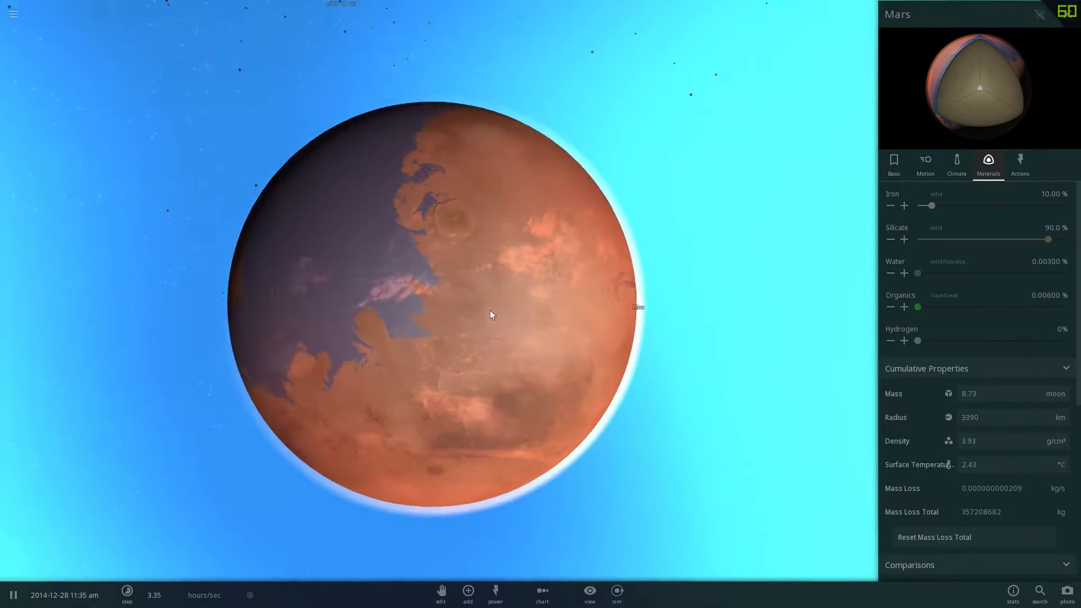
{"action": "scroll", "coordinate": [490, 310], "scroll_direction": "down", "scroll_amount": 3}
{"action": "scroll", "coordinate": [972, 338], "scroll_direction": "down", "scroll_amount": 2}
{"action": "scroll", "coordinate": [952, 378], "scroll_direction": "down", "scroll_amount": 2}
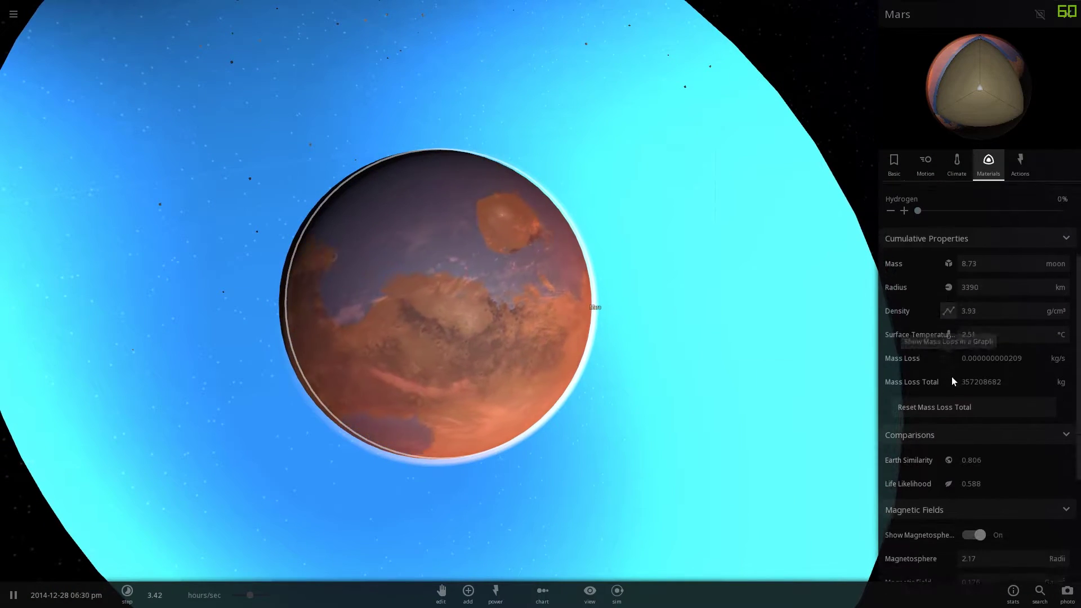
{"action": "scroll", "coordinate": [937, 384], "scroll_direction": "down", "scroll_amount": 1}
Step: View Mars's Climate properties and raise the simulation rate to days per second
{"action": "left_click", "coordinate": [958, 171]}
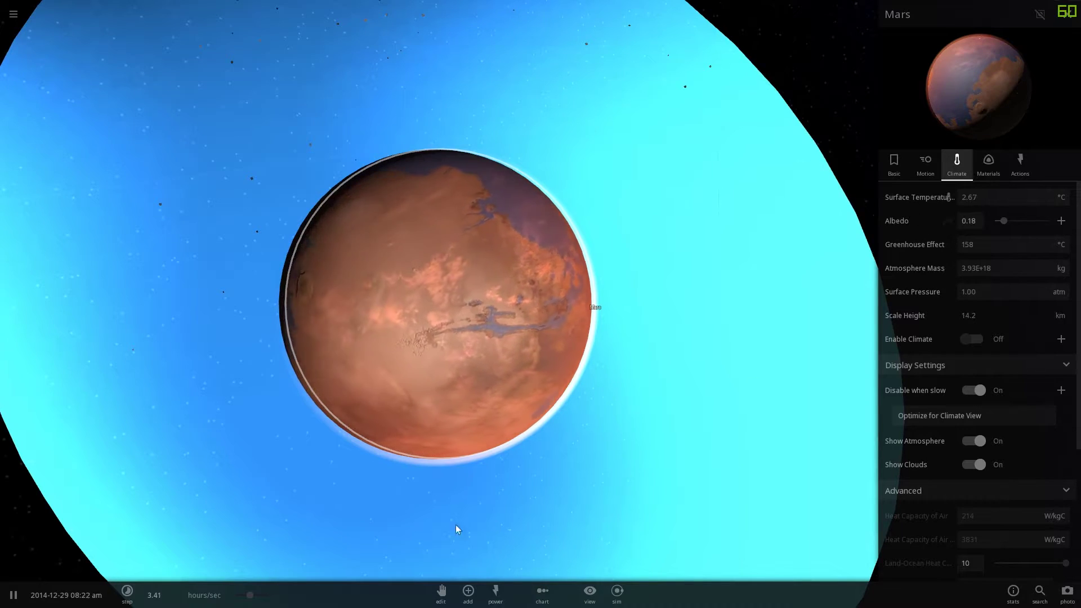
{"action": "left_click", "coordinate": [252, 595]}
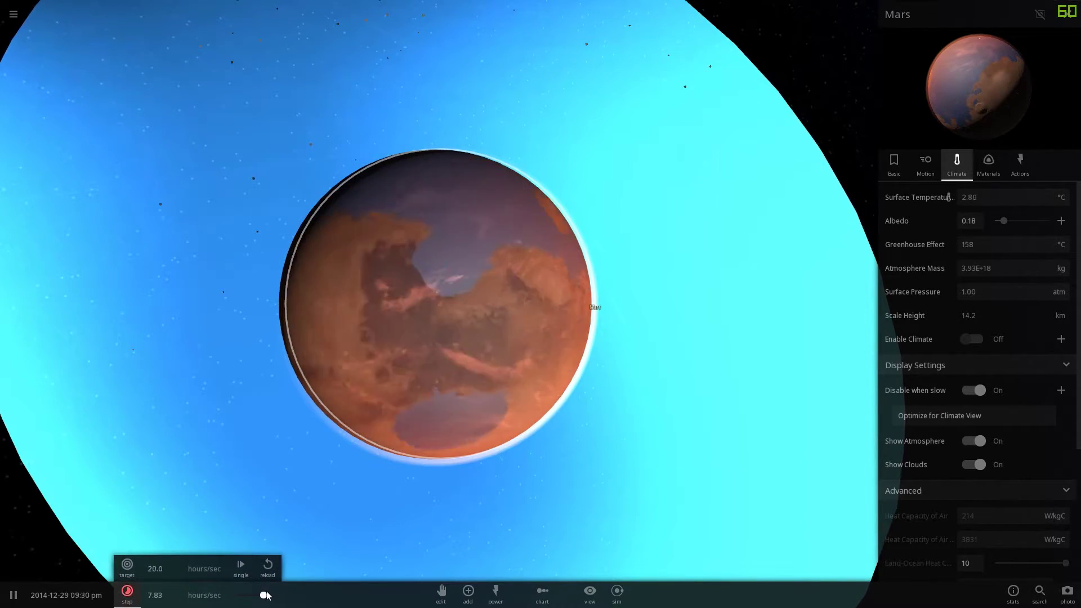
{"action": "left_click", "coordinate": [253, 589]}
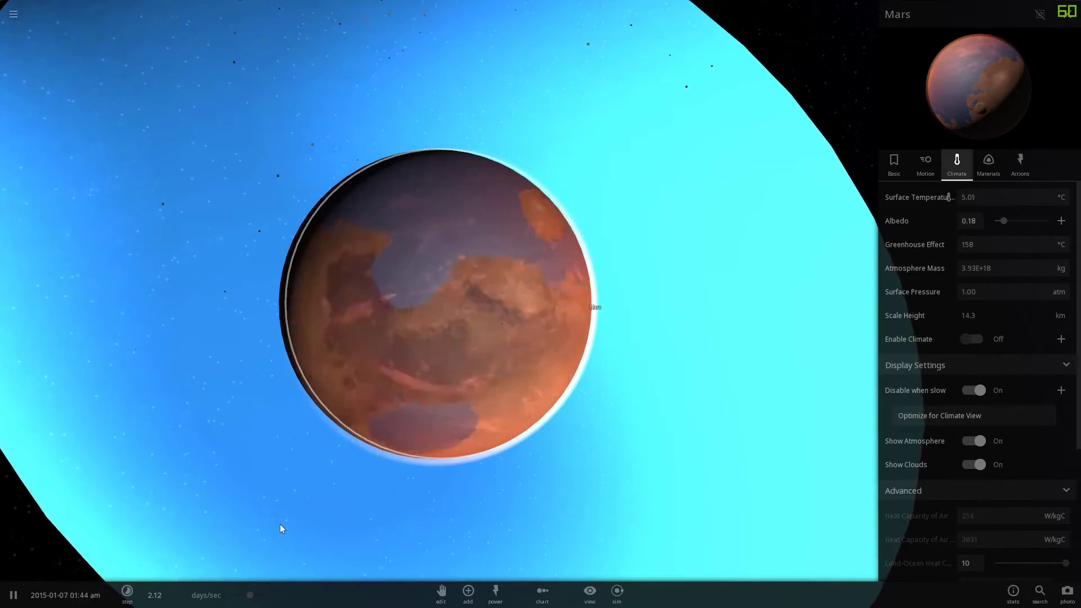
{"action": "scroll", "coordinate": [279, 525], "scroll_direction": "down", "scroll_amount": 5}
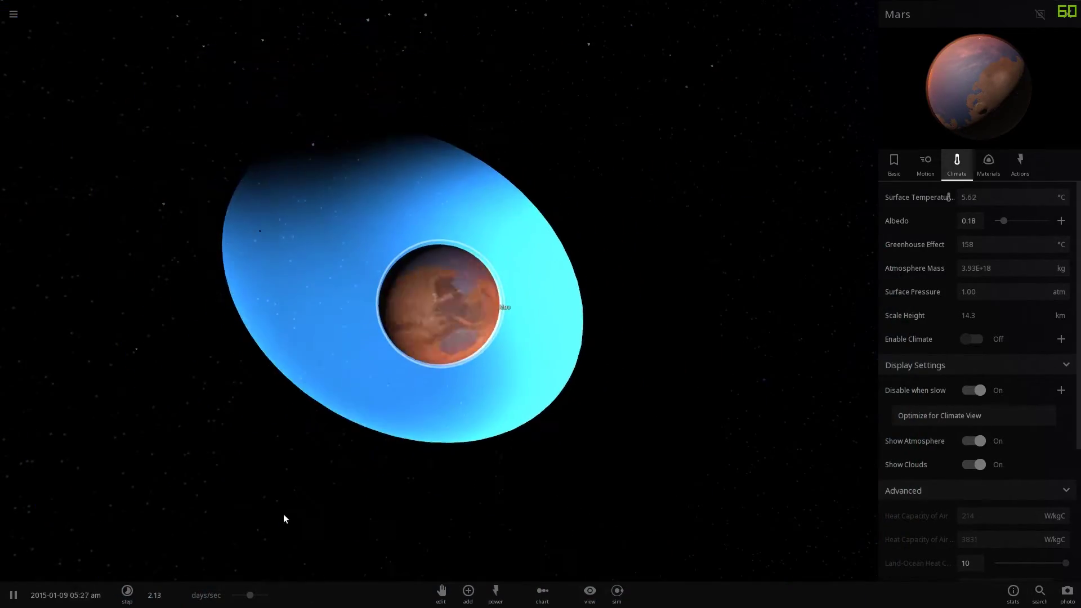
{"action": "scroll", "coordinate": [283, 515], "scroll_direction": "up", "scroll_amount": 3}
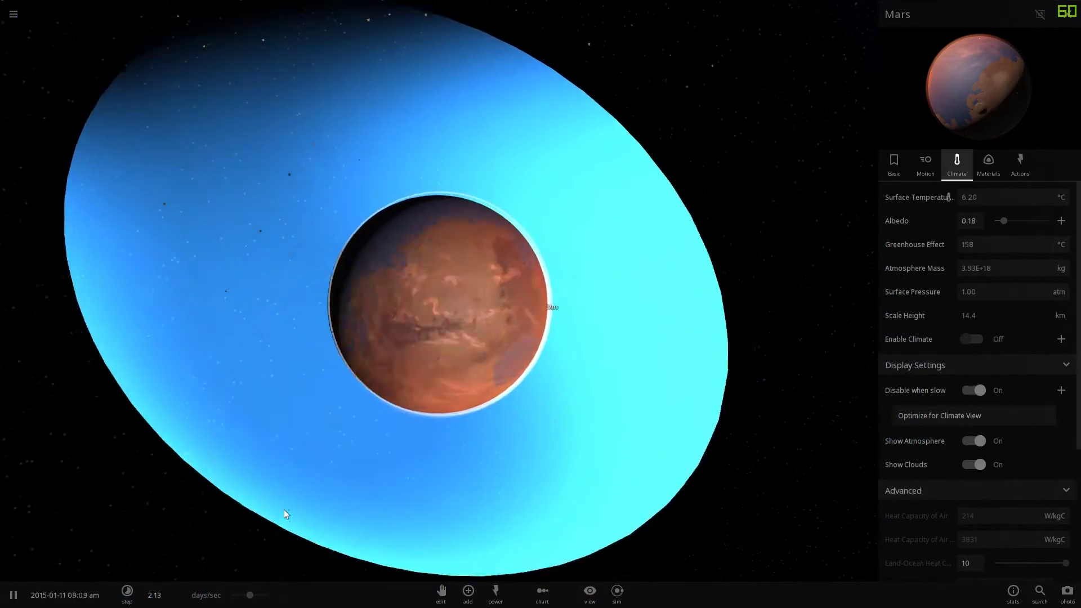
{"action": "scroll", "coordinate": [284, 510], "scroll_direction": "up", "scroll_amount": 3}
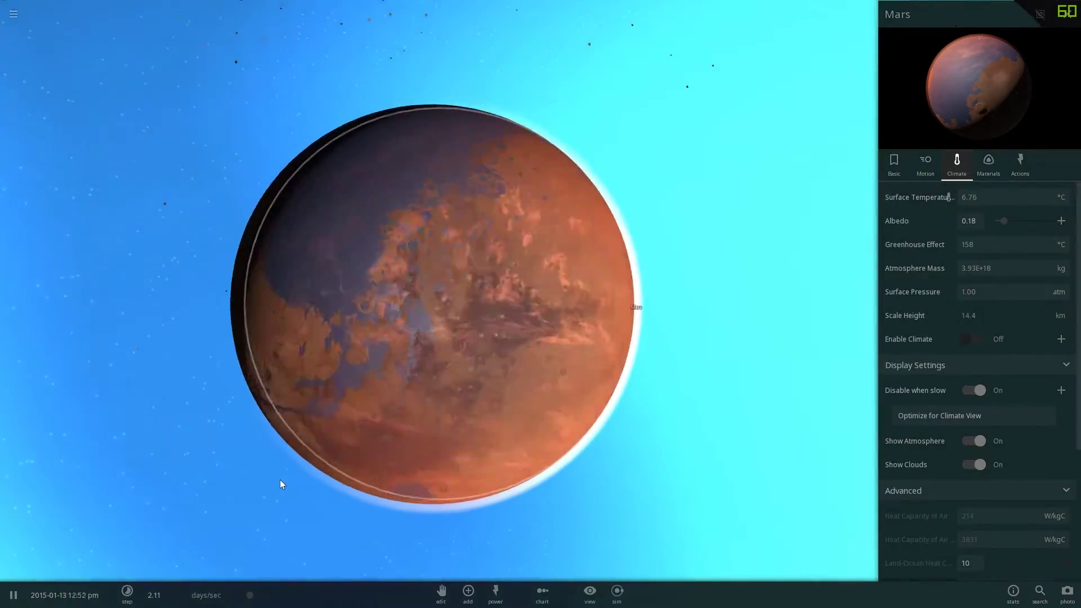
{"action": "scroll", "coordinate": [280, 480], "scroll_direction": "down", "scroll_amount": 4}
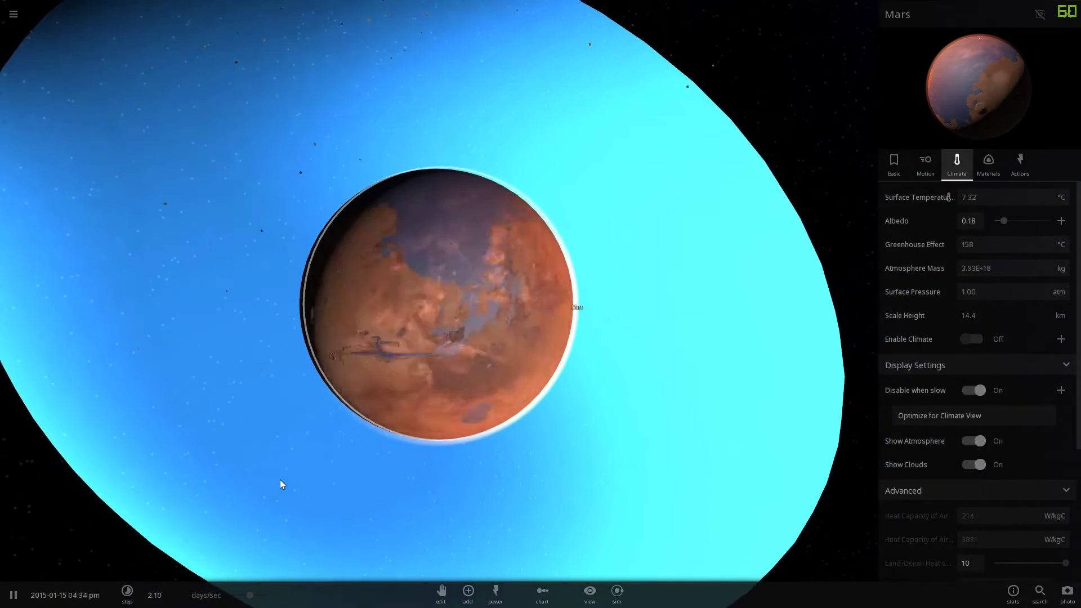
{"action": "scroll", "coordinate": [280, 480], "scroll_direction": "up", "scroll_amount": 4}
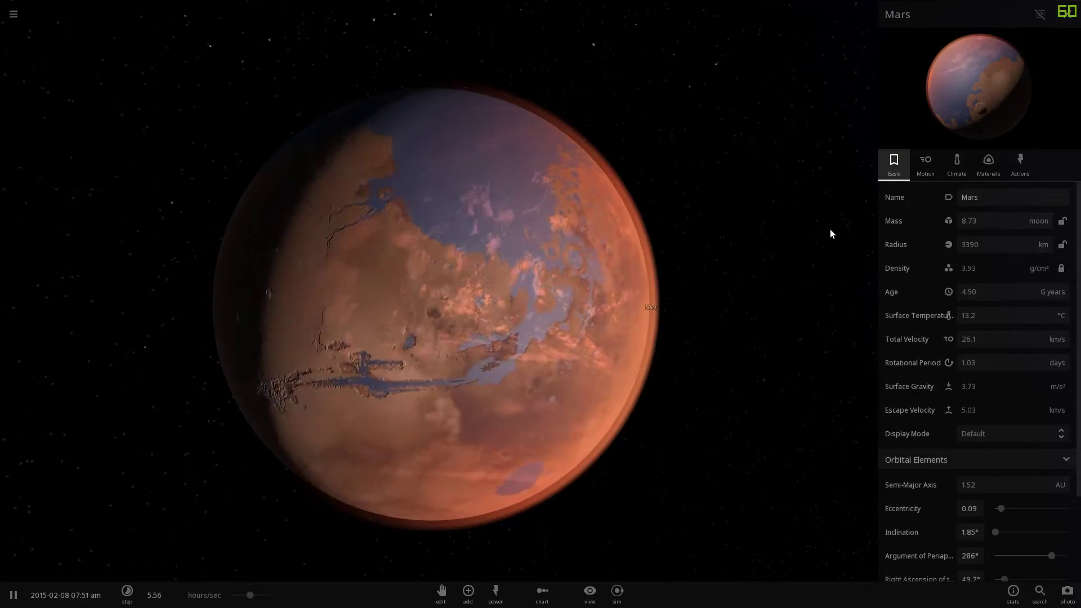
Step: Show Mars's Materials tab with its composition and comparison figures
{"action": "left_click", "coordinate": [990, 165]}
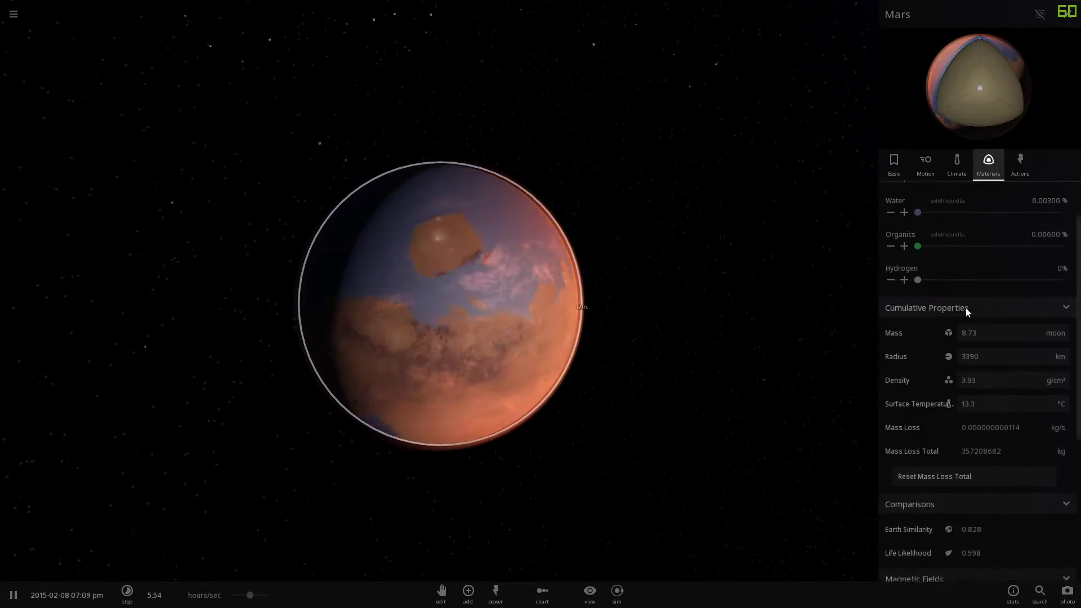
{"action": "scroll", "coordinate": [965, 308], "scroll_direction": "down", "scroll_amount": 1}
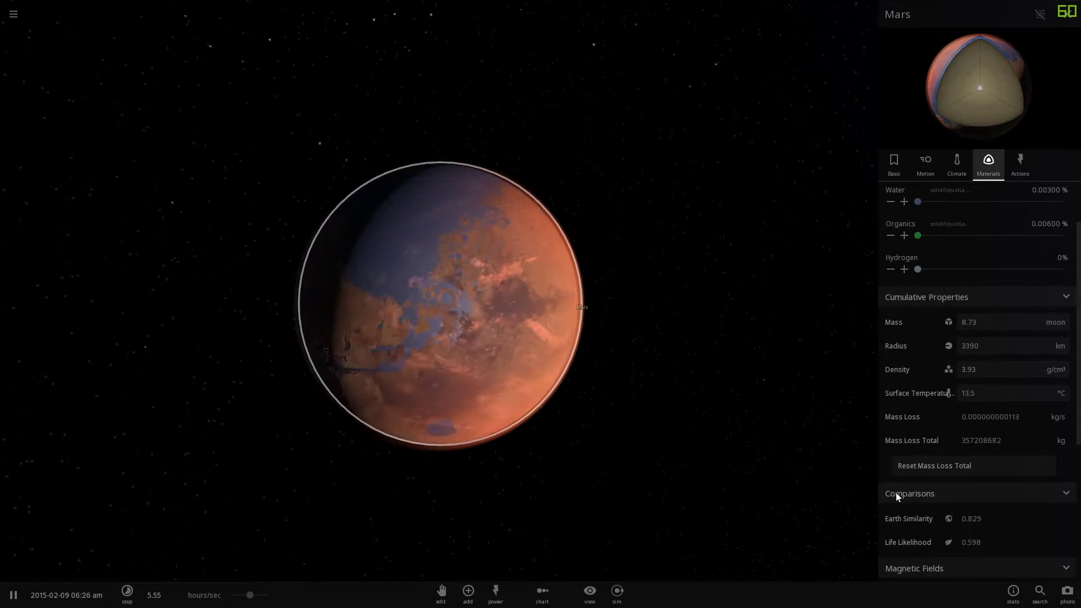
{"action": "scroll", "coordinate": [574, 300], "scroll_direction": "up", "scroll_amount": 5}
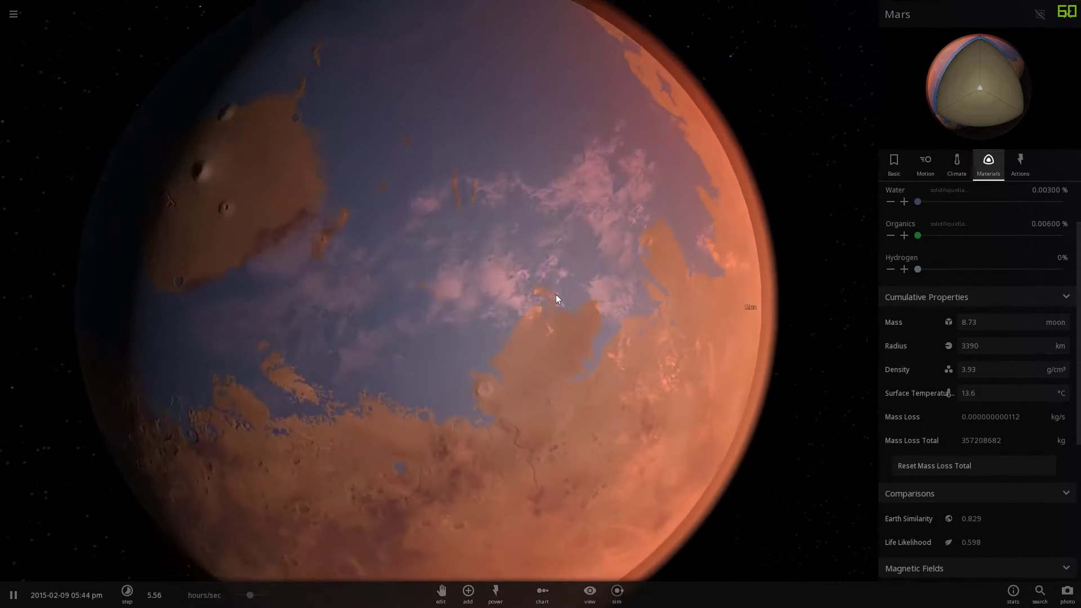
{"action": "scroll", "coordinate": [556, 296], "scroll_direction": "down", "scroll_amount": 4}
{"action": "scroll", "coordinate": [557, 295], "scroll_direction": "down", "scroll_amount": 4}
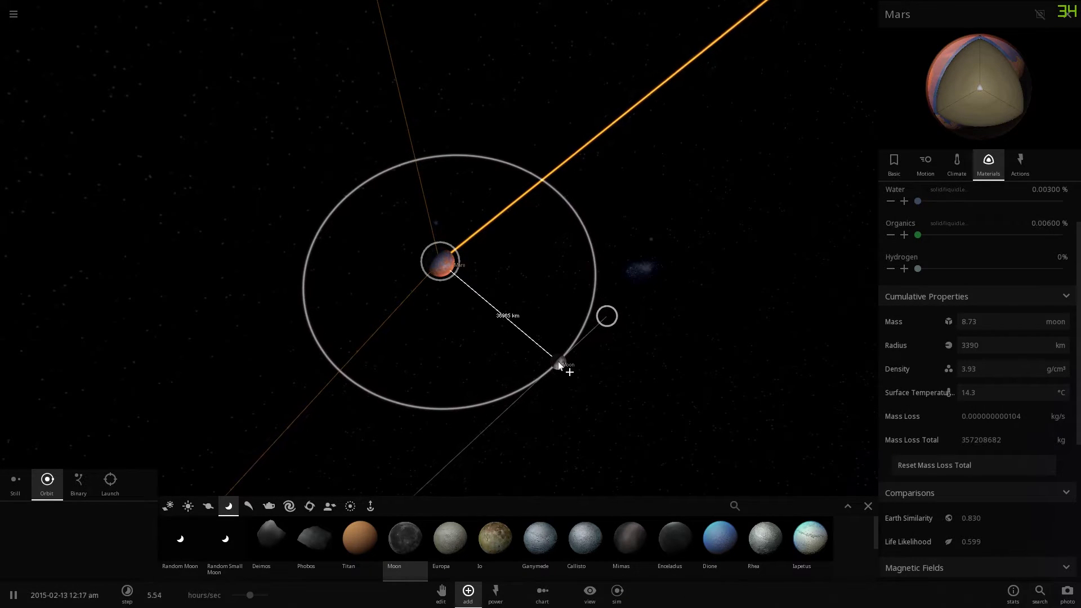
Step: Place Earth's Moon in orbit around Mars, then close the catalog of objects to add
{"action": "left_click", "coordinate": [553, 359]}
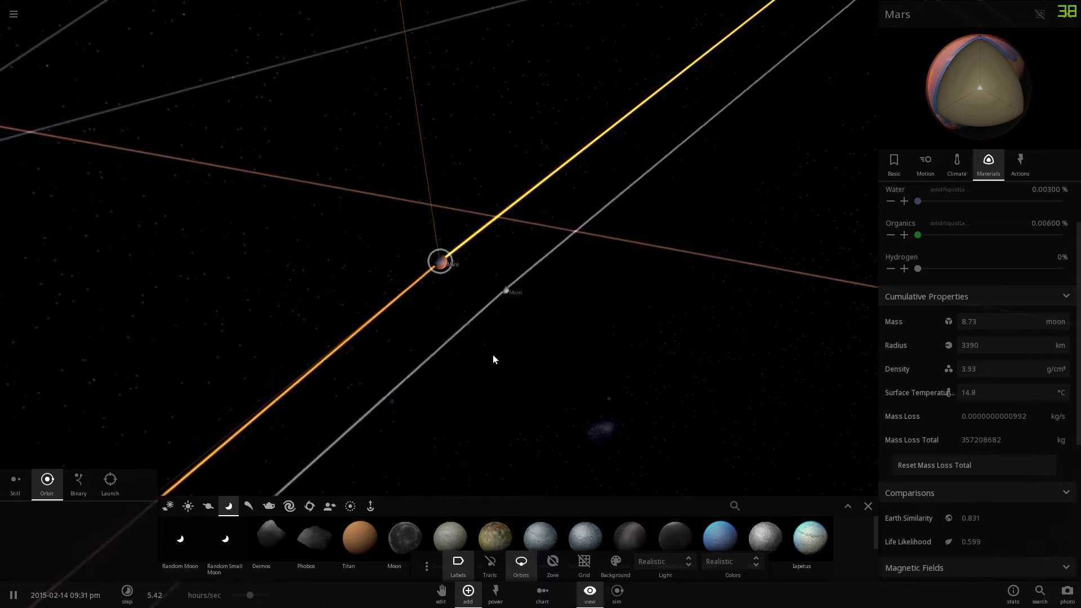
{"action": "left_click", "coordinate": [475, 263]}
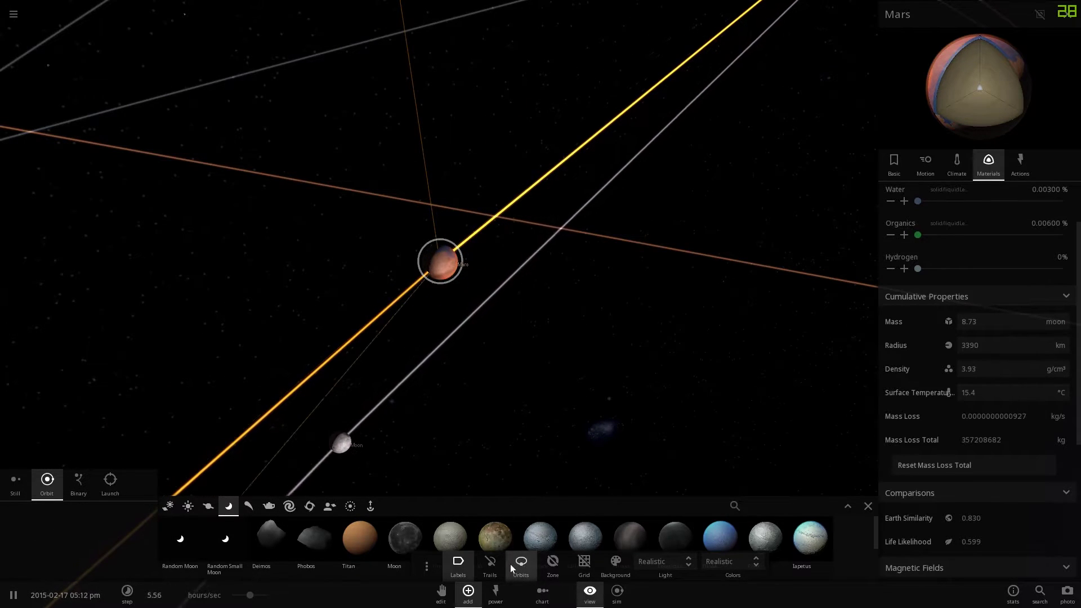
{"action": "left_click", "coordinate": [848, 509]}
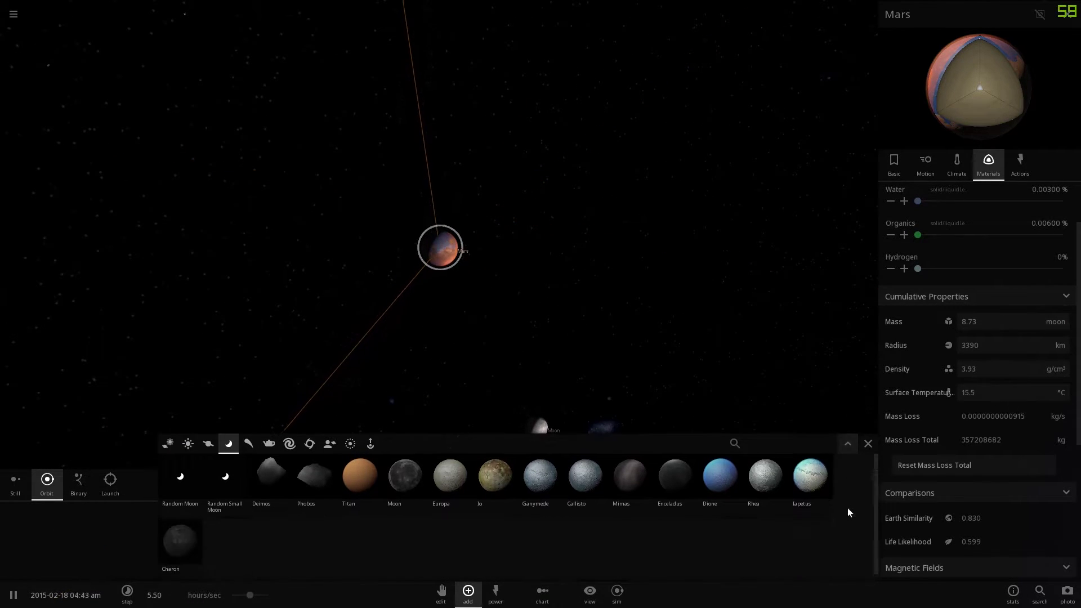
{"action": "left_click", "coordinate": [848, 375]}
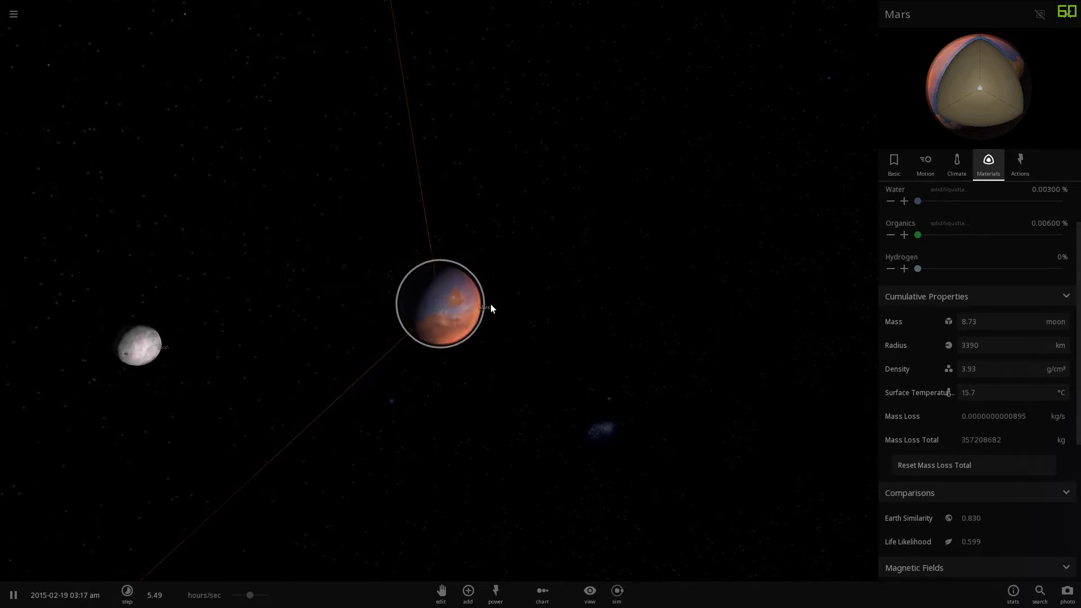
{"action": "scroll", "coordinate": [491, 304], "scroll_direction": "up", "scroll_amount": 8}
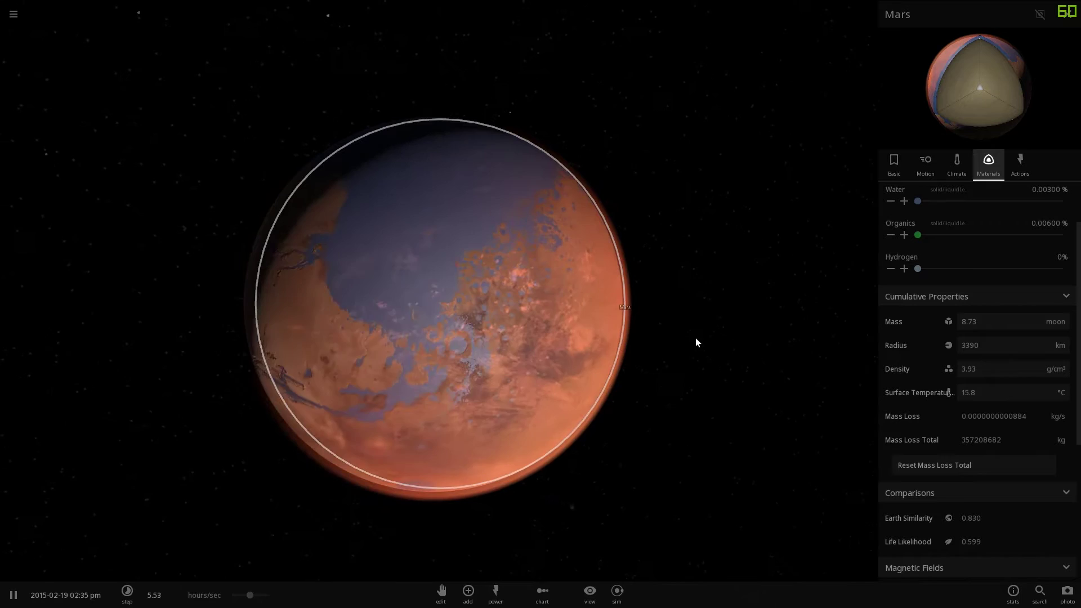
{"action": "scroll", "coordinate": [970, 364], "scroll_direction": "down", "scroll_amount": 1}
{"action": "scroll", "coordinate": [971, 364], "scroll_direction": "down", "scroll_amount": 1}
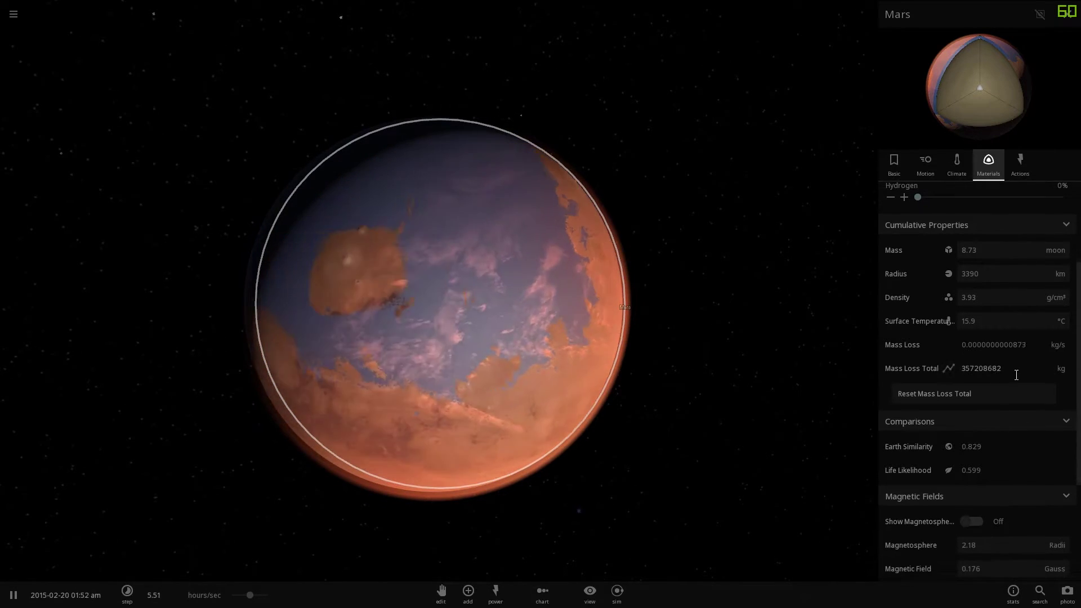
{"action": "scroll", "coordinate": [958, 254], "scroll_direction": "up", "scroll_amount": 3}
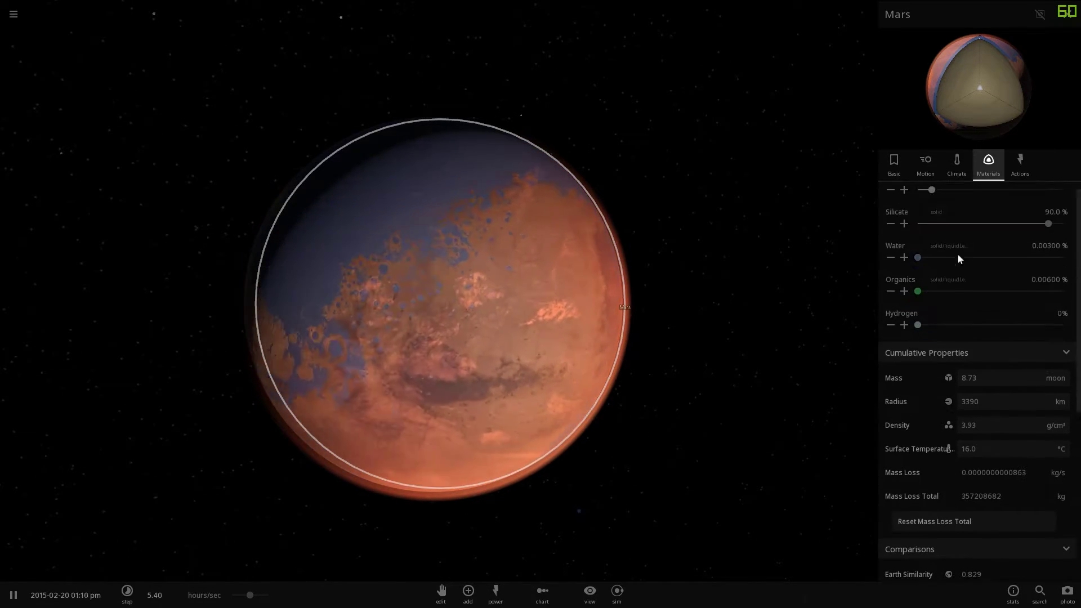
Step: Switch Mars's mass unit to Earth masses and set the mass to 1
{"action": "left_click", "coordinate": [956, 161]}
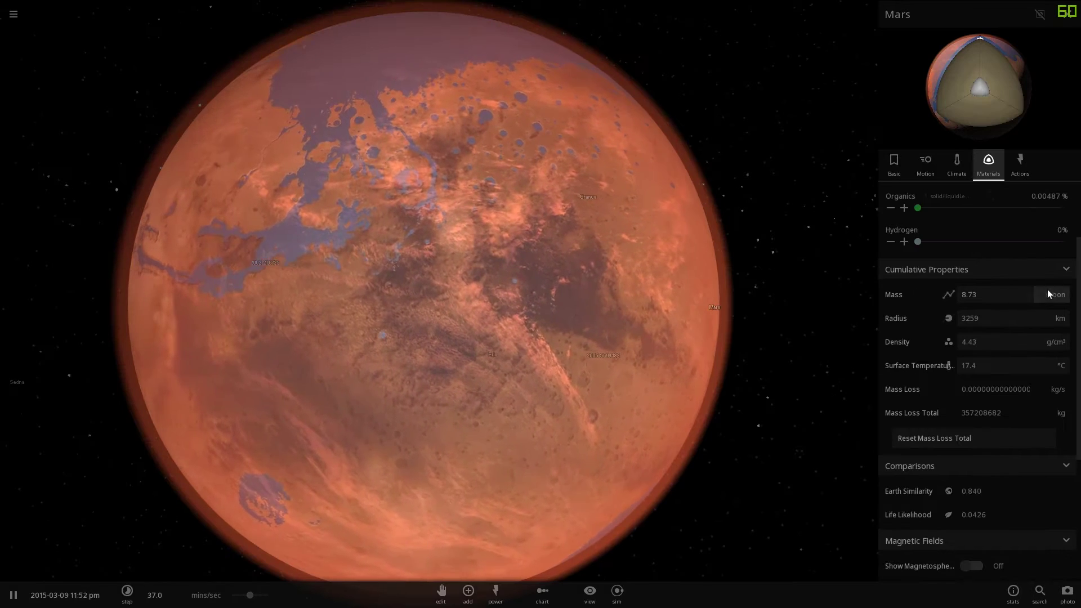
{"action": "left_click", "coordinate": [1048, 289]}
{"action": "left_click", "coordinate": [1001, 295]}
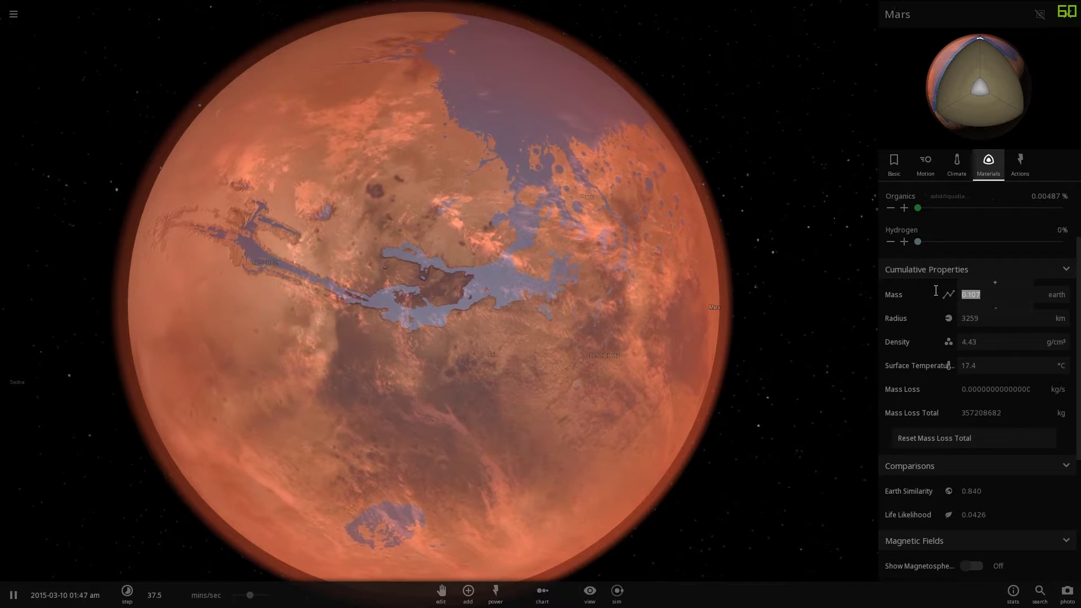
{"action": "type", "text": "1"}
{"action": "left_click", "coordinate": [931, 292]}
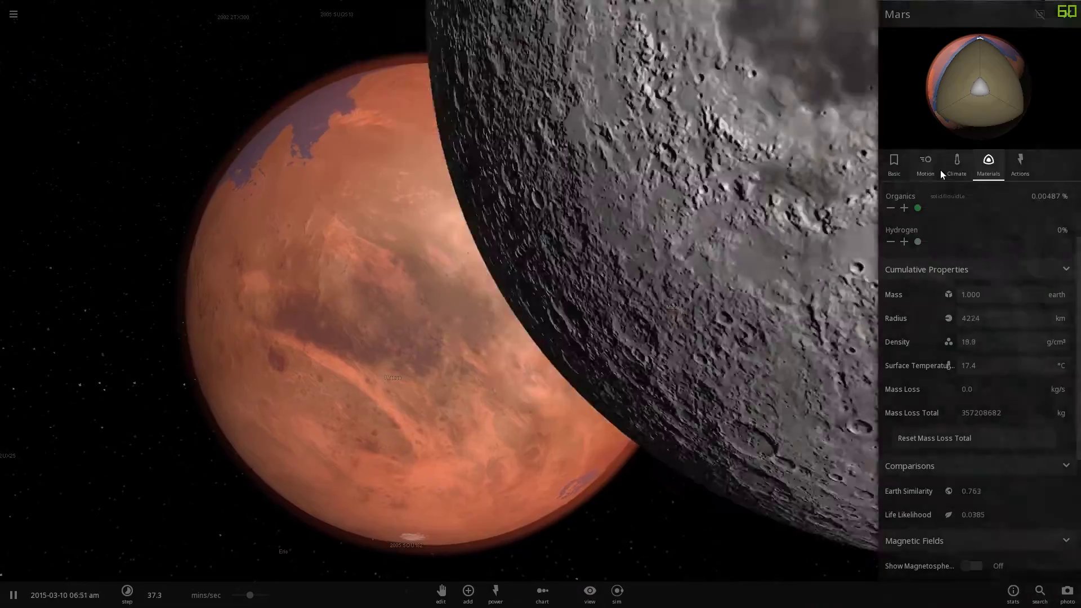
{"action": "scroll", "coordinate": [732, 255], "scroll_direction": "down", "scroll_amount": 5}
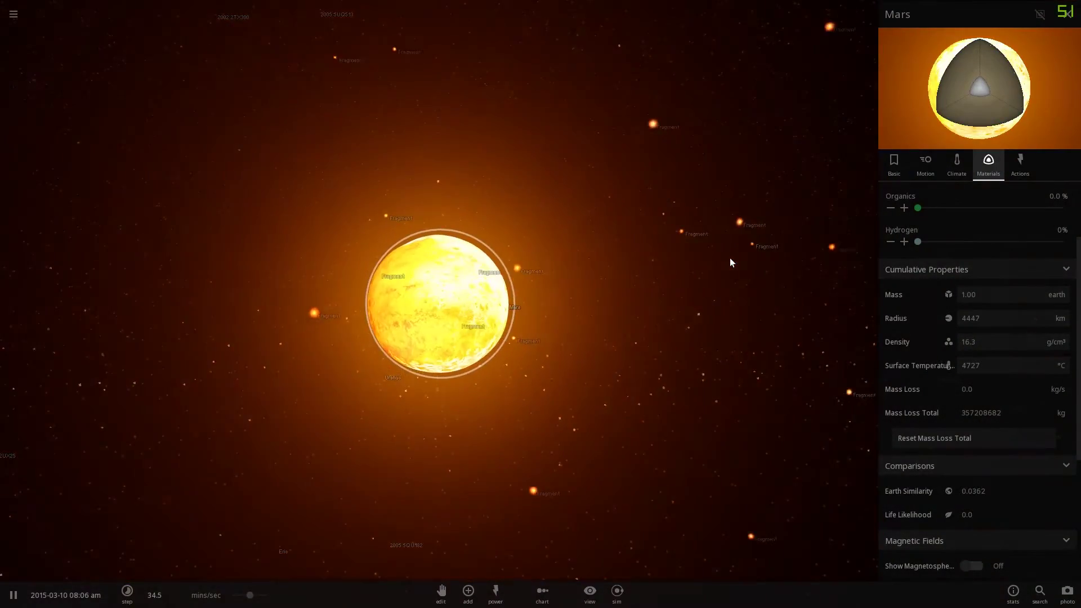
{"action": "scroll", "coordinate": [727, 260], "scroll_direction": "down", "scroll_amount": 3}
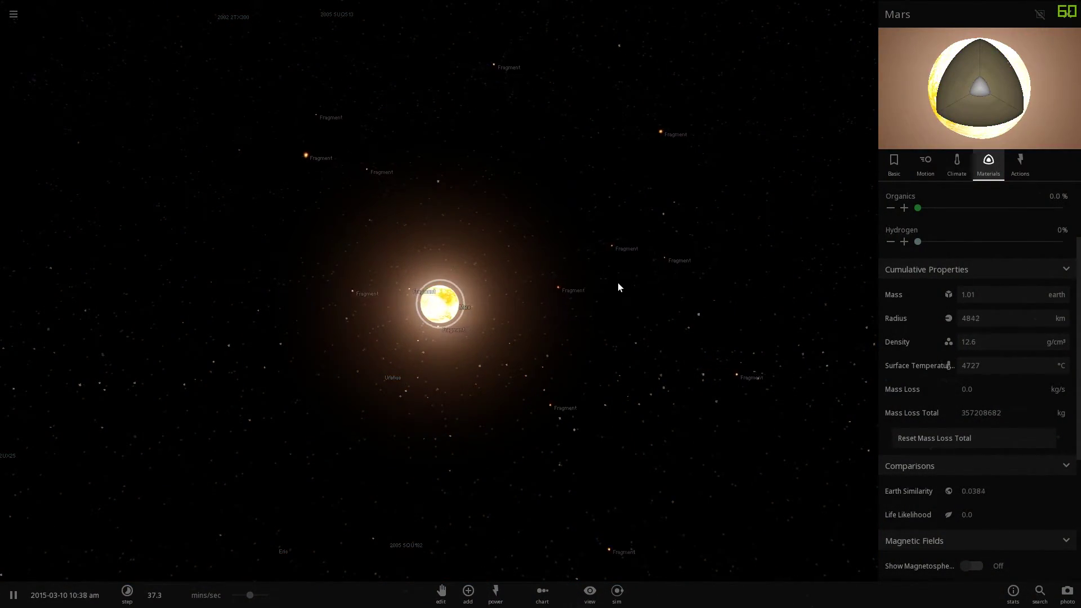
{"action": "scroll", "coordinate": [618, 282], "scroll_direction": "down", "scroll_amount": 3}
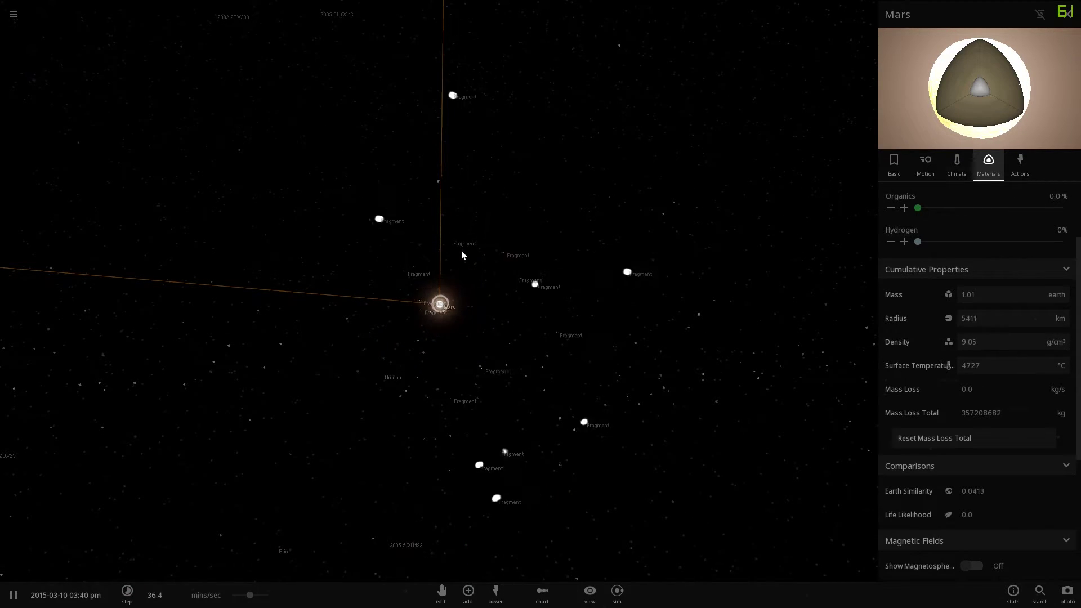
Step: Select one of the debris fragments near Mars to inspect it
{"action": "left_click", "coordinate": [505, 292]}
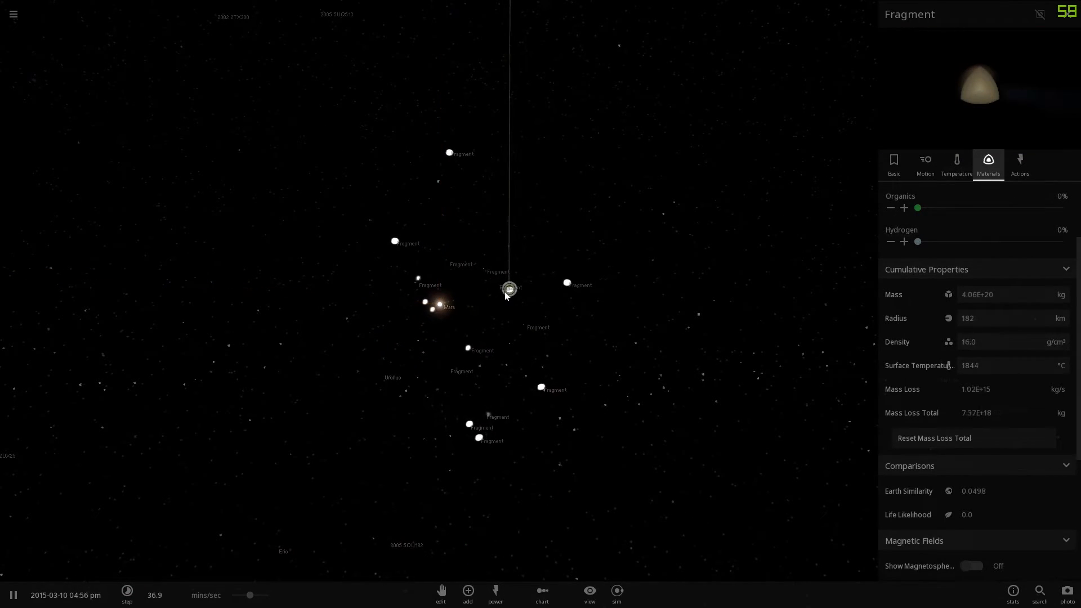
{"action": "scroll", "coordinate": [518, 293], "scroll_direction": "up", "scroll_amount": 5}
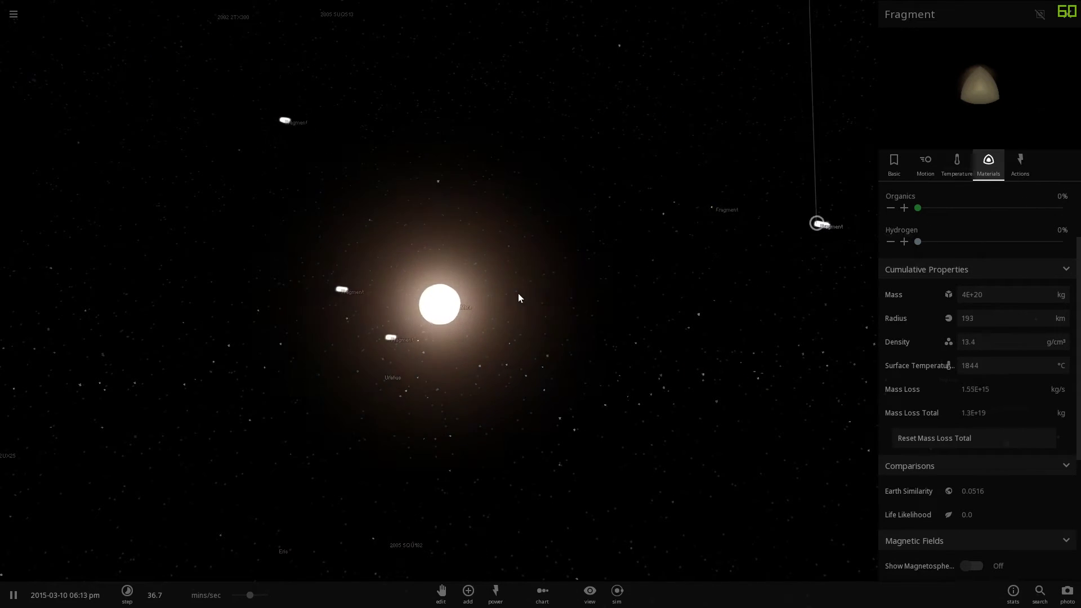
{"action": "scroll", "coordinate": [459, 300], "scroll_direction": "down", "scroll_amount": 2}
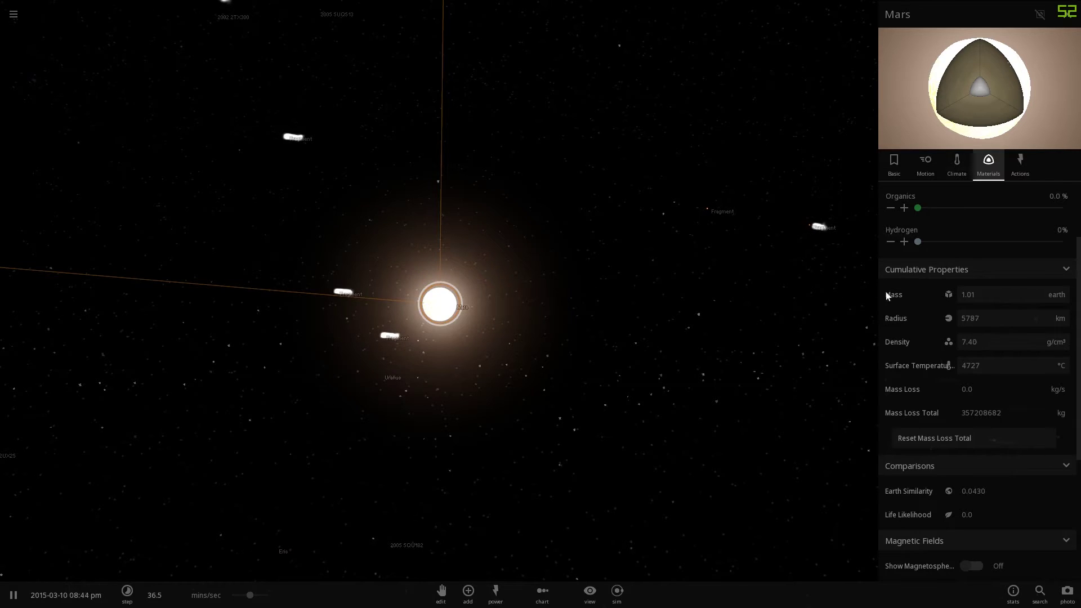
{"action": "scroll", "coordinate": [977, 365], "scroll_direction": "down", "scroll_amount": 3}
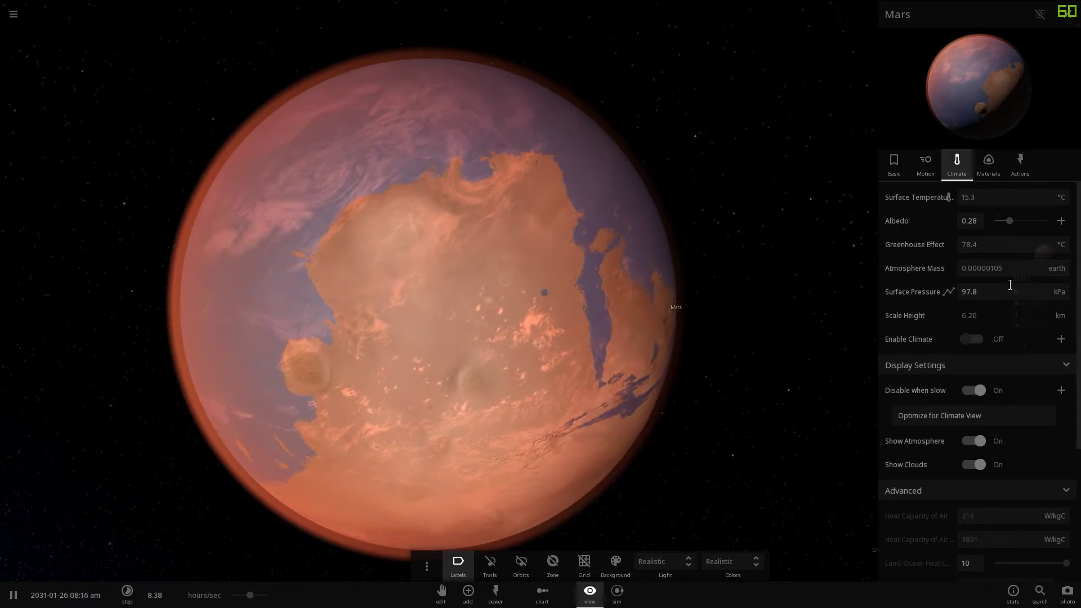
{"action": "mouse_move", "coordinate": [1008, 268]}
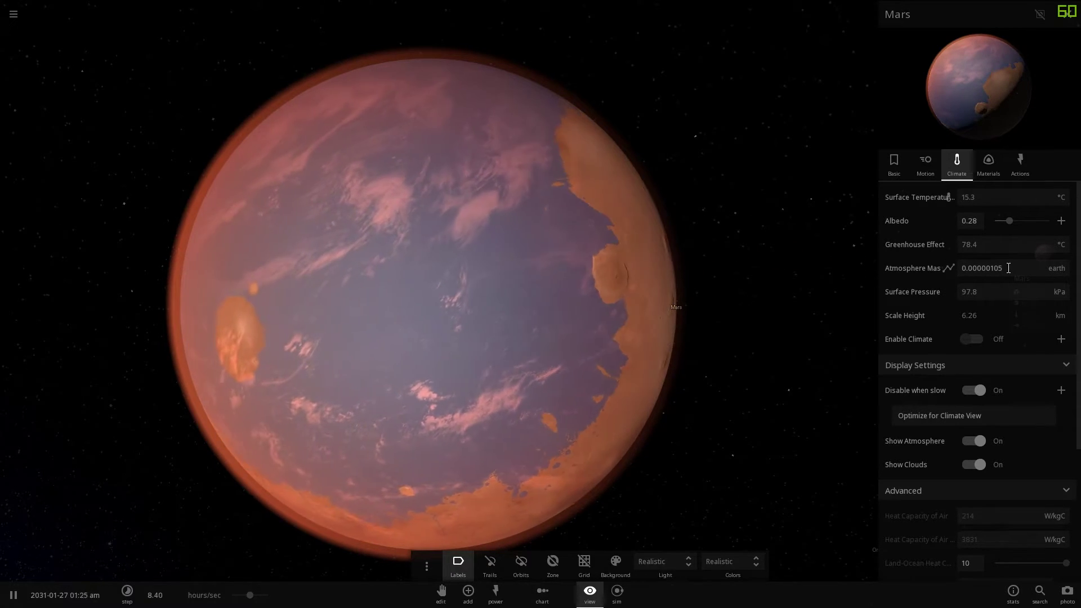
Step: Set Mars's surface pressure unit to atmospheres and commit a value of 1 atm
{"action": "left_click", "coordinate": [1056, 294]}
{"action": "left_click", "coordinate": [1052, 253]}
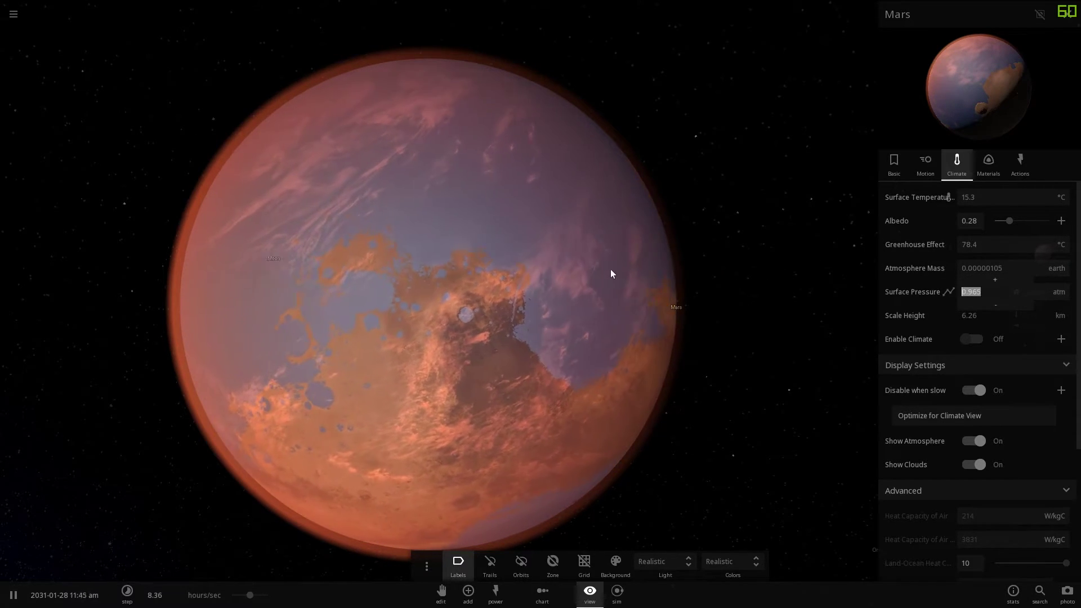
{"action": "type", "text": "1"}
{"action": "key", "text": "Return"}
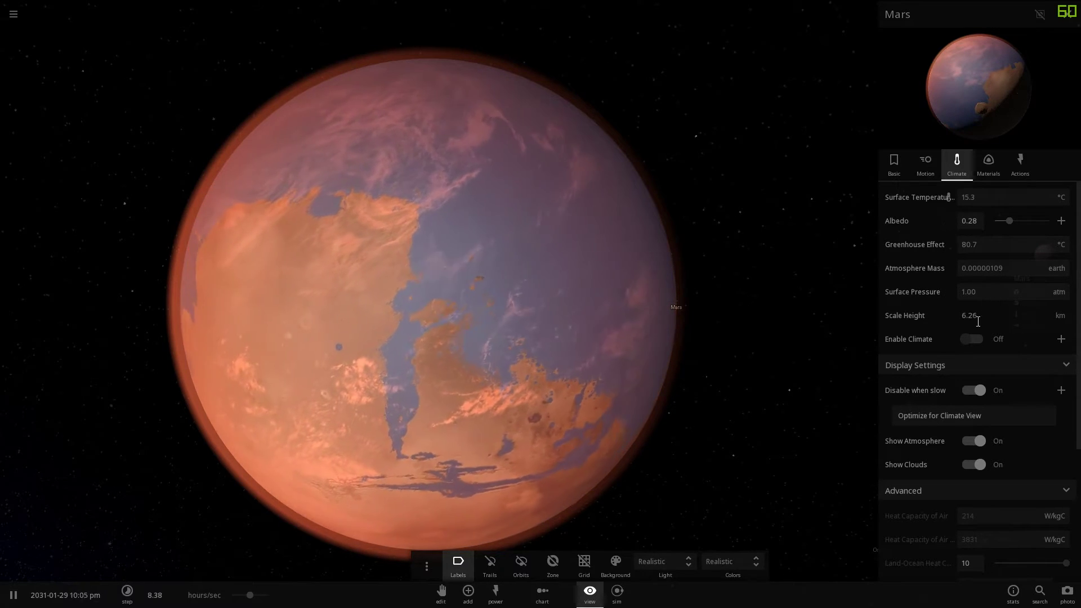
{"action": "scroll", "coordinate": [974, 415], "scroll_direction": "down", "scroll_amount": 3}
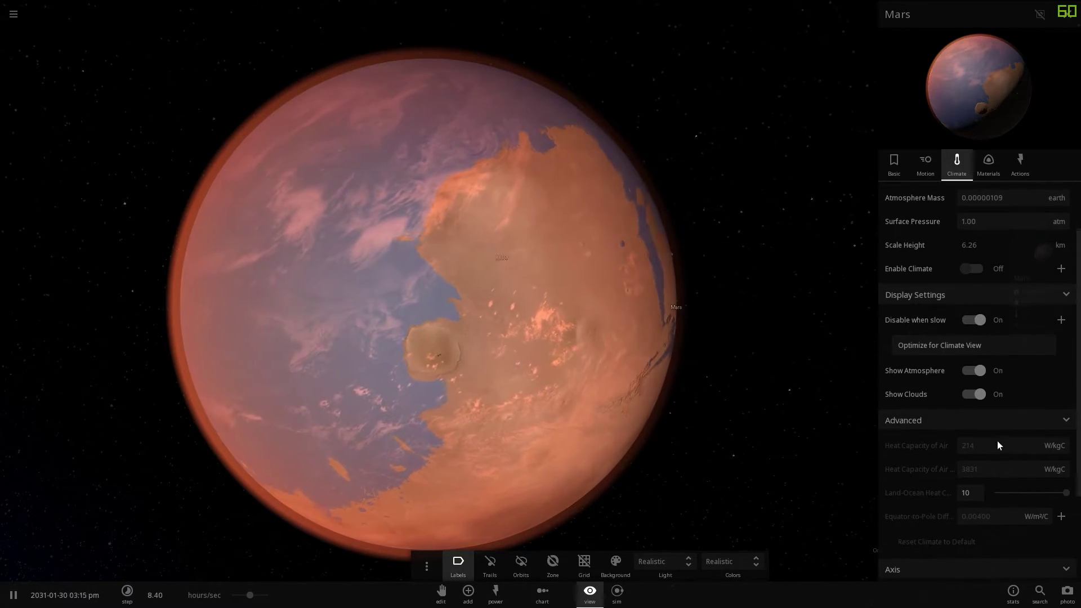
{"action": "scroll", "coordinate": [998, 446], "scroll_direction": "down", "scroll_amount": 3}
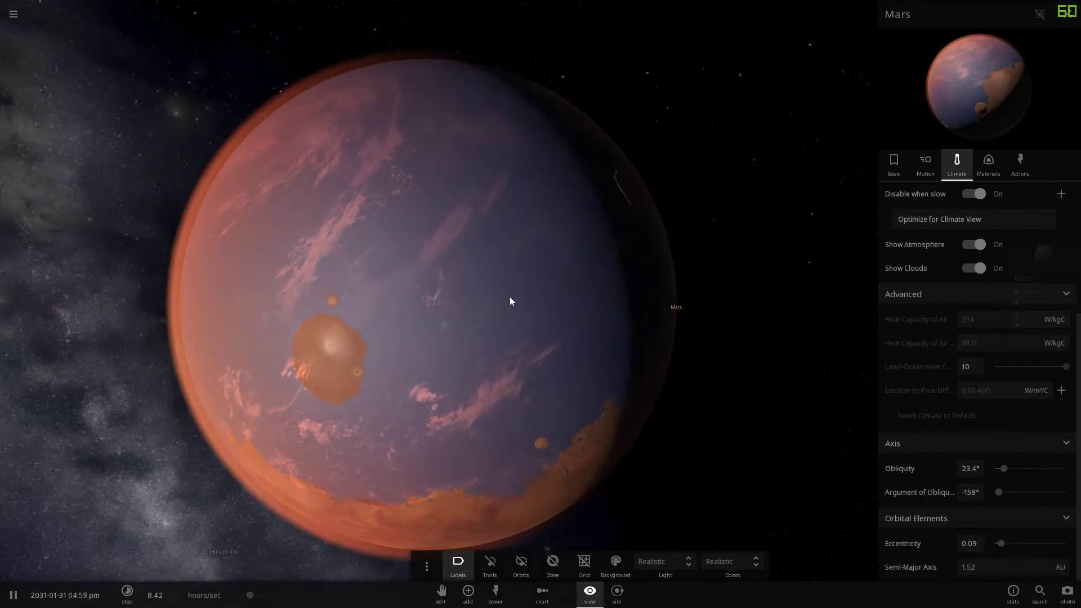
{"action": "scroll", "coordinate": [510, 297], "scroll_direction": "down", "scroll_amount": 5}
Step: Turn off Mars's climate simulation while orbiting the view around the planet
{"action": "left_click_drag", "start_coordinate": [510, 297], "coordinate": [447, 387]}
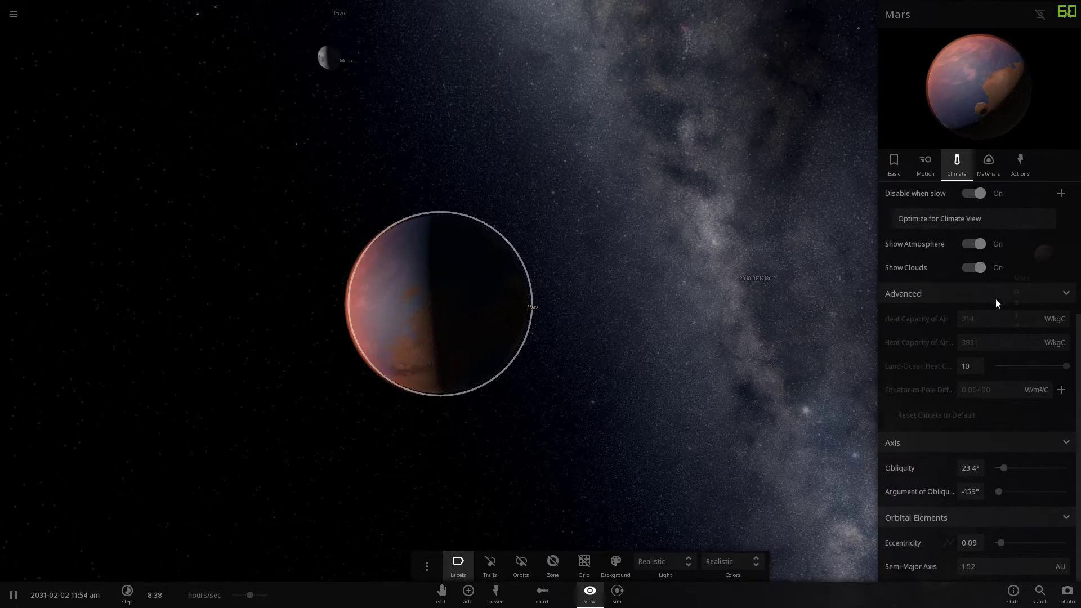
{"action": "scroll", "coordinate": [491, 308], "scroll_direction": "up", "scroll_amount": 4}
{"action": "scroll", "coordinate": [491, 309], "scroll_direction": "up", "scroll_amount": 6}
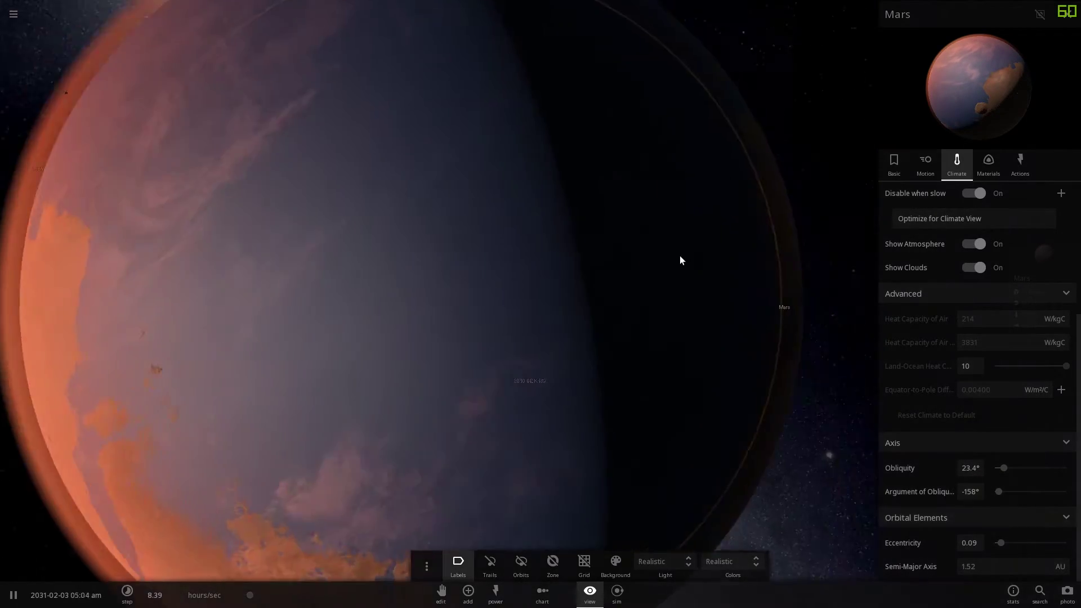
{"action": "left_click_drag", "start_coordinate": [692, 253], "coordinate": [805, 232]}
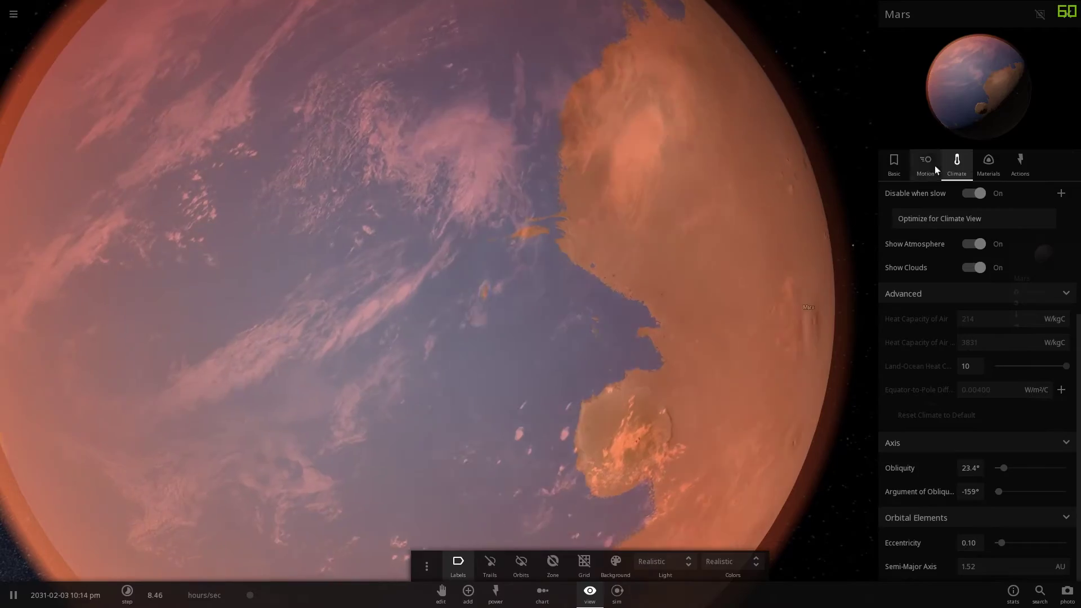
{"action": "left_click", "coordinate": [988, 163]}
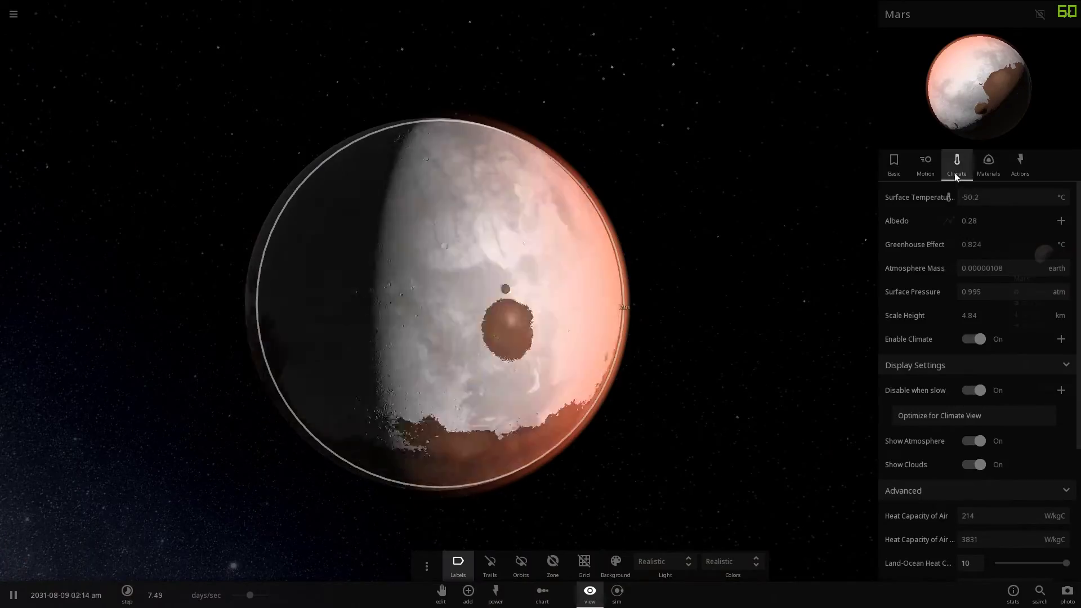
{"action": "left_click", "coordinate": [977, 338]}
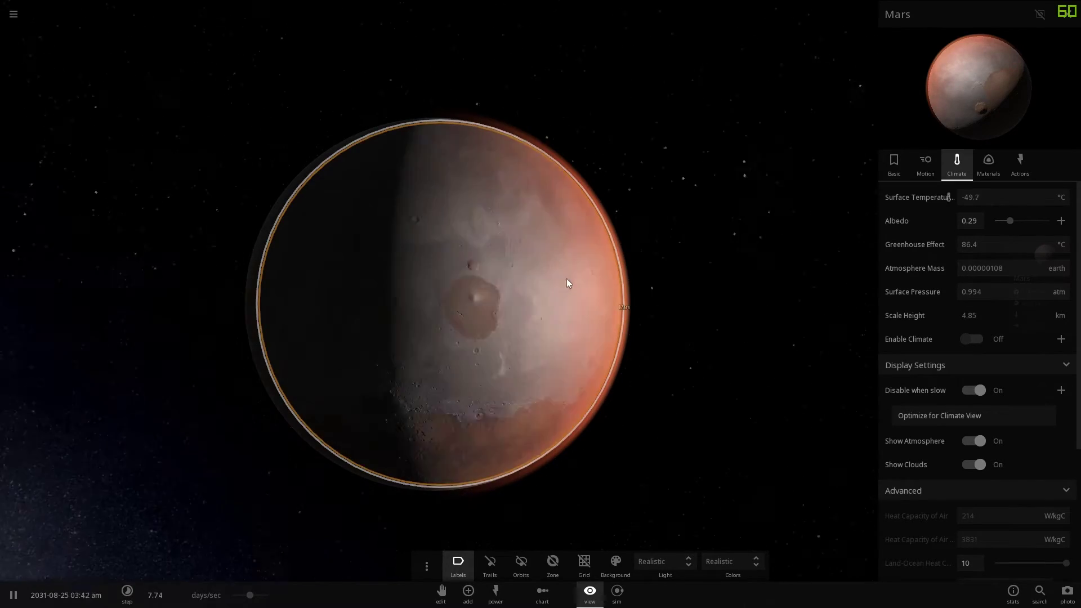
{"action": "scroll", "coordinate": [567, 282], "scroll_direction": "down", "scroll_amount": 8}
{"action": "mouse_move", "coordinate": [602, 344]}
{"action": "left_mouse_down"}
{"action": "mouse_move", "coordinate": [593, 411]}
{"action": "mouse_move", "coordinate": [499, 510]}
{"action": "left_mouse_up"}
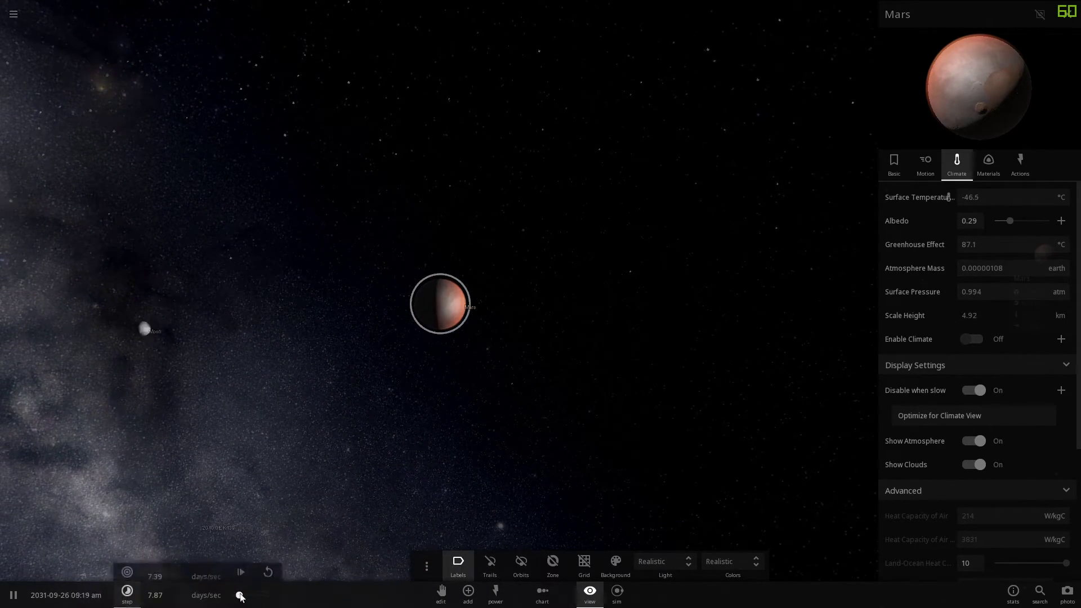
{"action": "scroll", "coordinate": [310, 411], "scroll_direction": "up", "scroll_amount": 8}
{"action": "left_click_drag", "start_coordinate": [310, 411], "coordinate": [422, 405]}
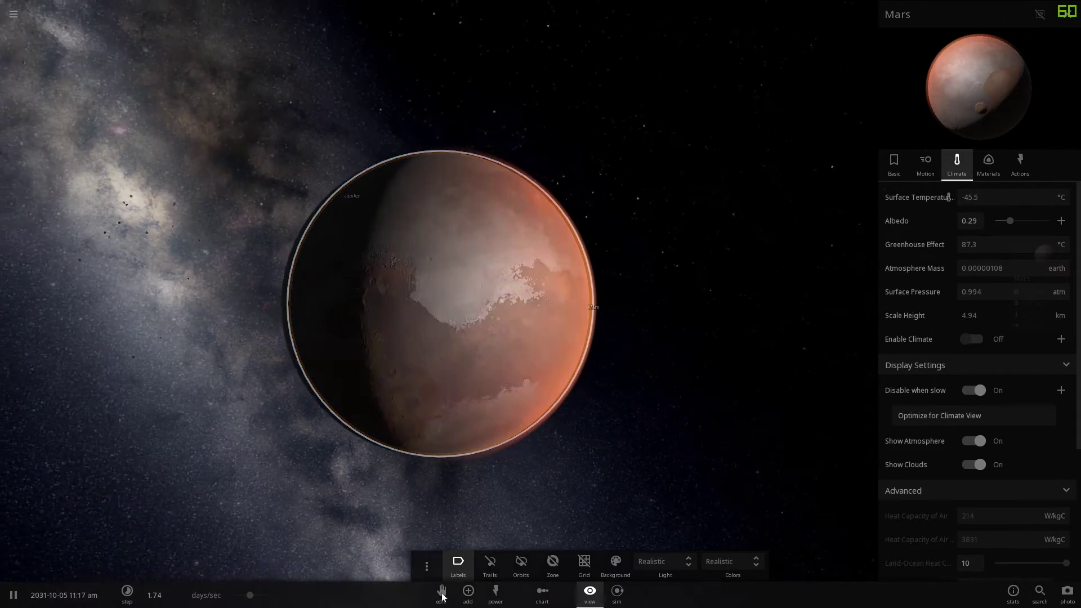
Step: Drop two Plutos from the dwarf planets catalog onto Mars and view the glowing result
{"action": "left_click", "coordinate": [468, 590]}
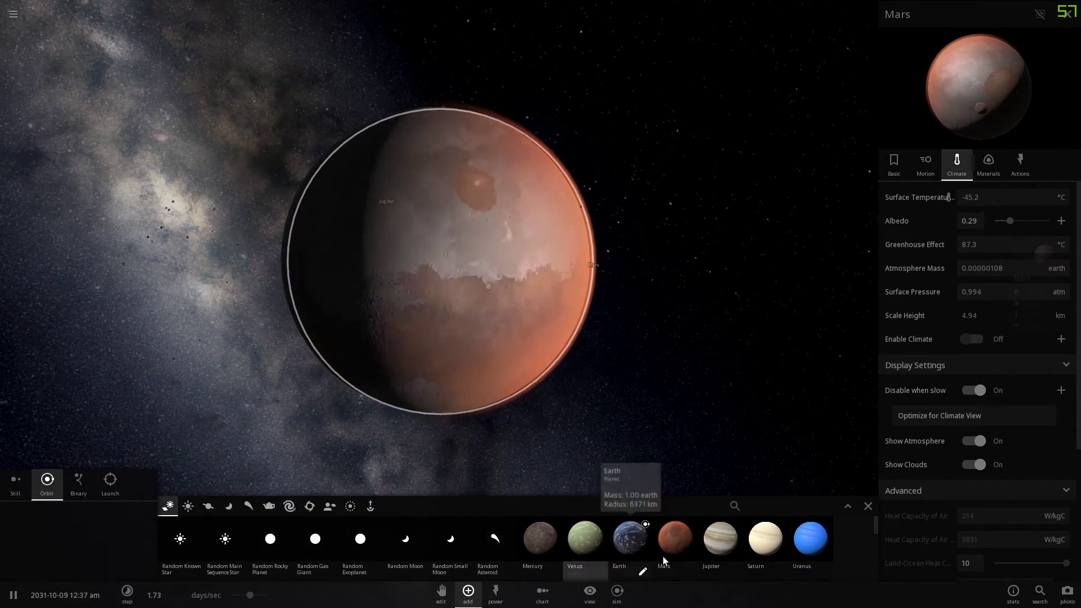
{"action": "left_click", "coordinate": [249, 506]}
{"action": "left_click", "coordinate": [225, 540]}
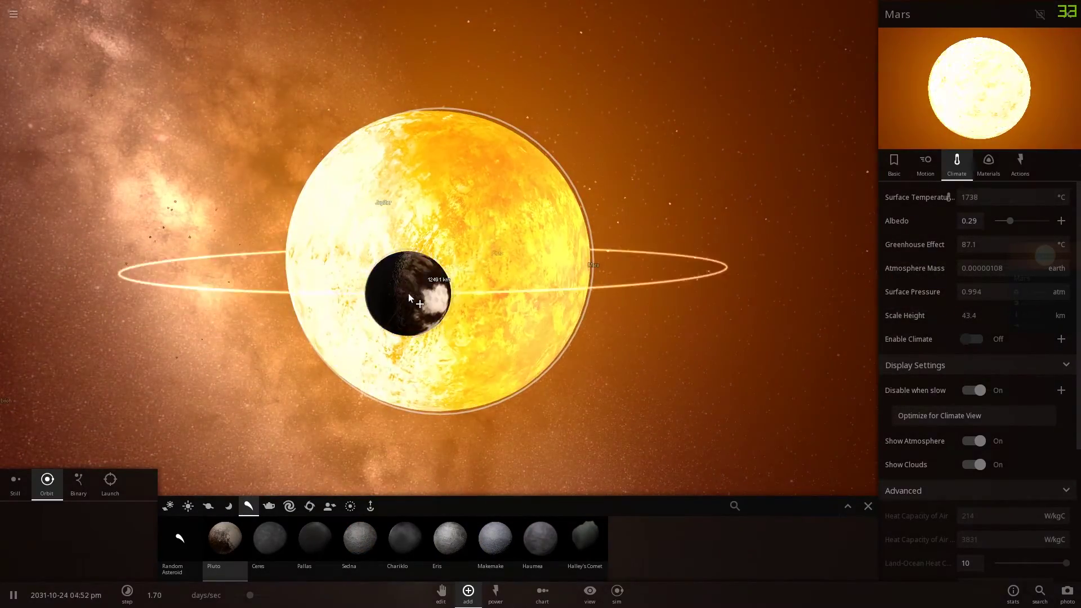
{"action": "left_click", "coordinate": [408, 293]}
{"action": "left_click", "coordinate": [409, 294]}
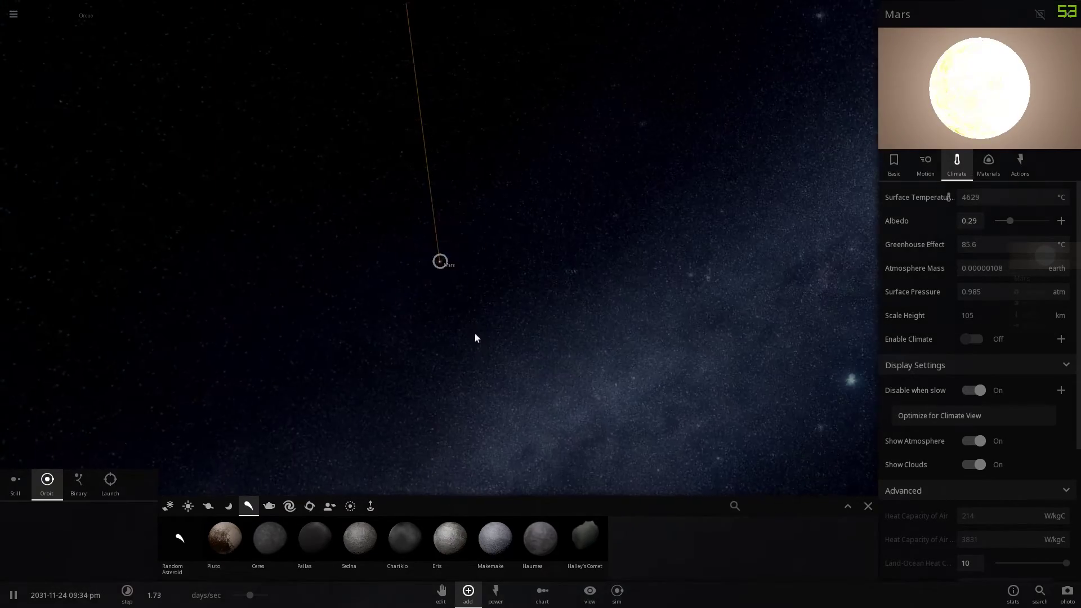
{"action": "scroll", "coordinate": [475, 334], "scroll_direction": "up", "scroll_amount": 10}
{"action": "scroll", "coordinate": [478, 345], "scroll_direction": "down", "scroll_amount": 8}
{"action": "scroll", "coordinate": [479, 346], "scroll_direction": "down", "scroll_amount": 3}
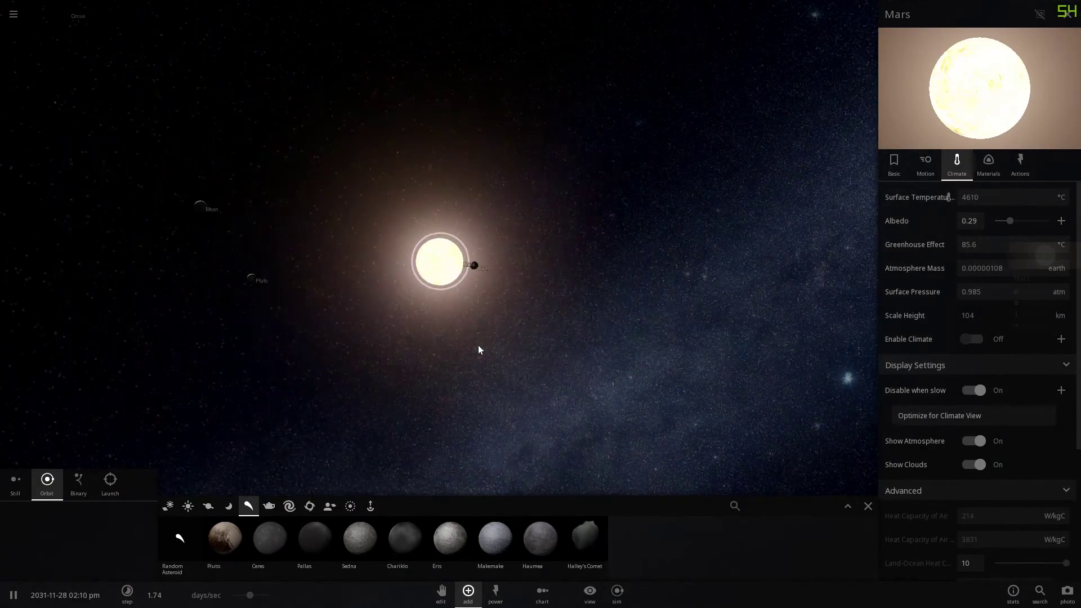
{"action": "scroll", "coordinate": [413, 342], "scroll_direction": "up", "scroll_amount": 4}
{"action": "scroll", "coordinate": [344, 297], "scroll_direction": "up", "scroll_amount": 8}
{"action": "mouse_move", "coordinate": [343, 296]}
{"action": "left_mouse_down"}
{"action": "mouse_move", "coordinate": [267, 246]}
{"action": "mouse_move", "coordinate": [223, 264]}
{"action": "mouse_move", "coordinate": [227, 282]}
{"action": "left_mouse_up"}
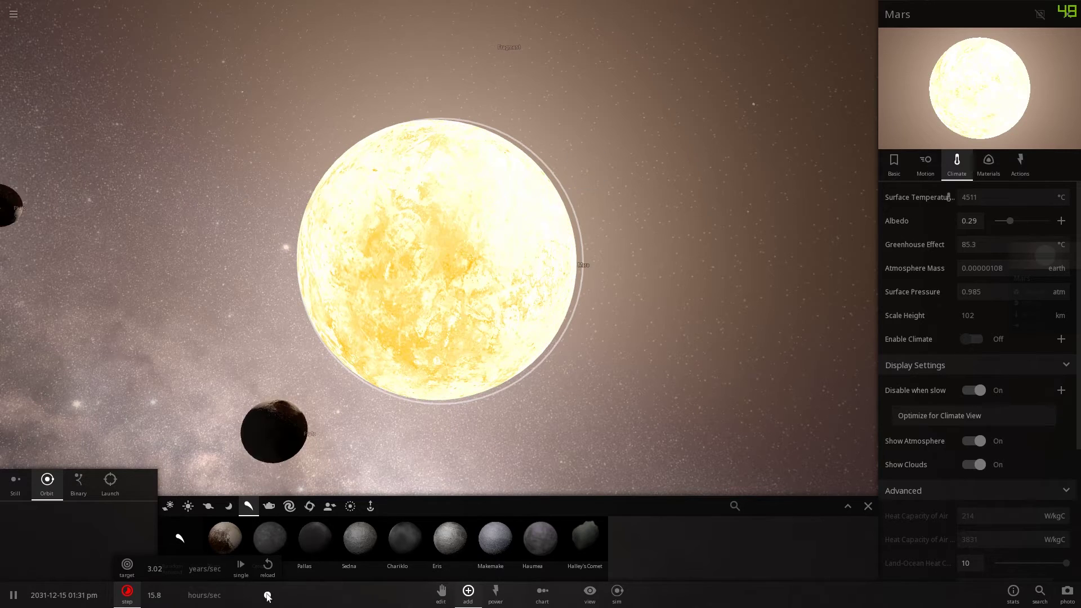
{"action": "key", "text": "ctrl+o"}
Step: Load a fresh Solar System, view the inner planets' orbits, and select Mercury
{"action": "left_click", "coordinate": [13, 14]}
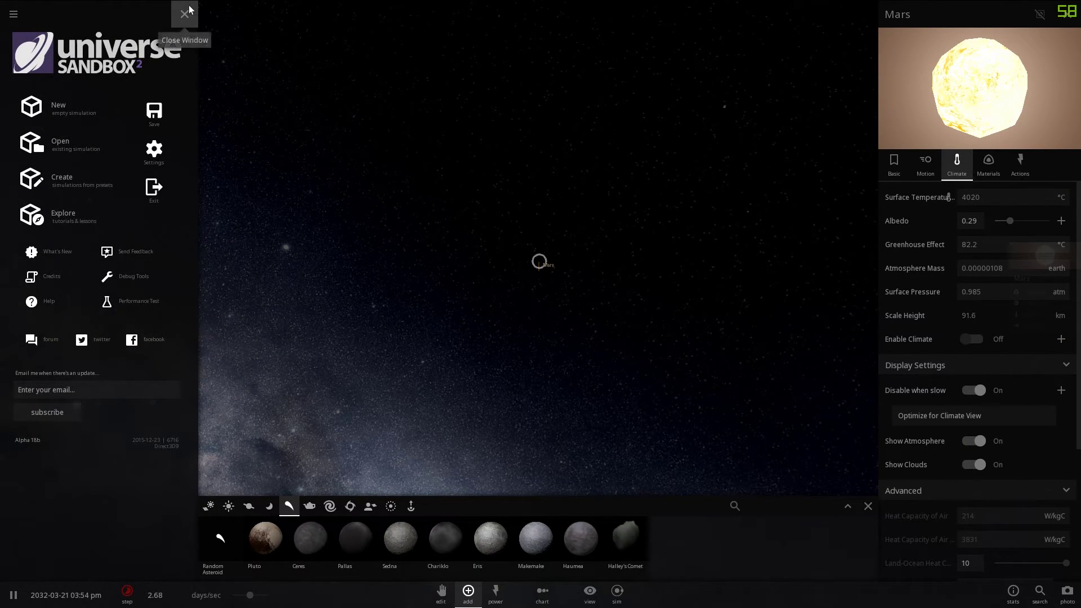
{"action": "left_click", "coordinate": [71, 155]}
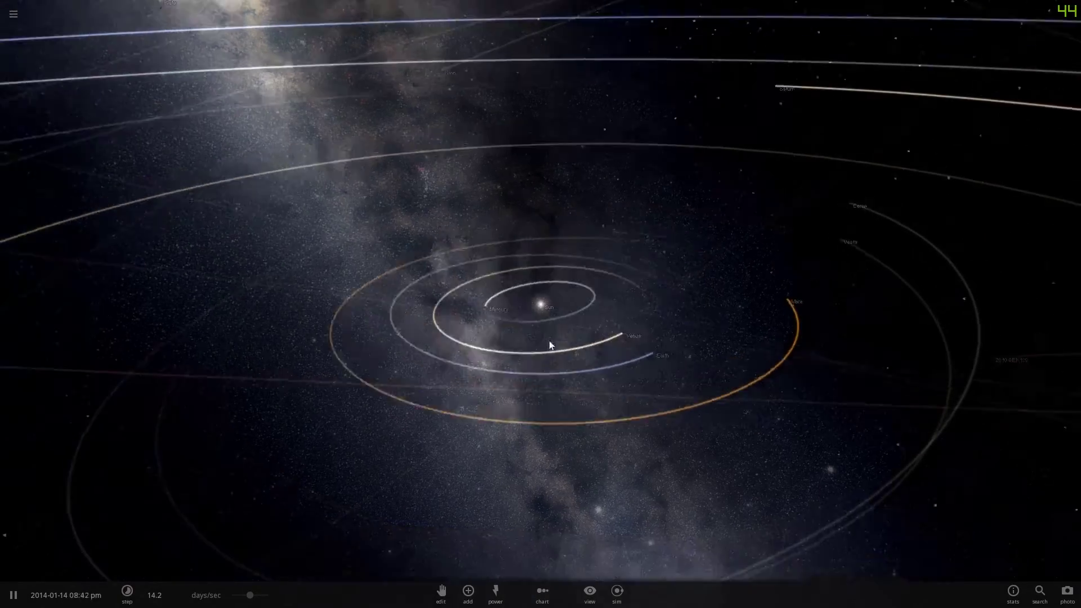
{"action": "left_click_drag", "start_coordinate": [579, 236], "coordinate": [804, 280]}
{"action": "scroll", "coordinate": [804, 279], "scroll_direction": "down", "scroll_amount": 5}
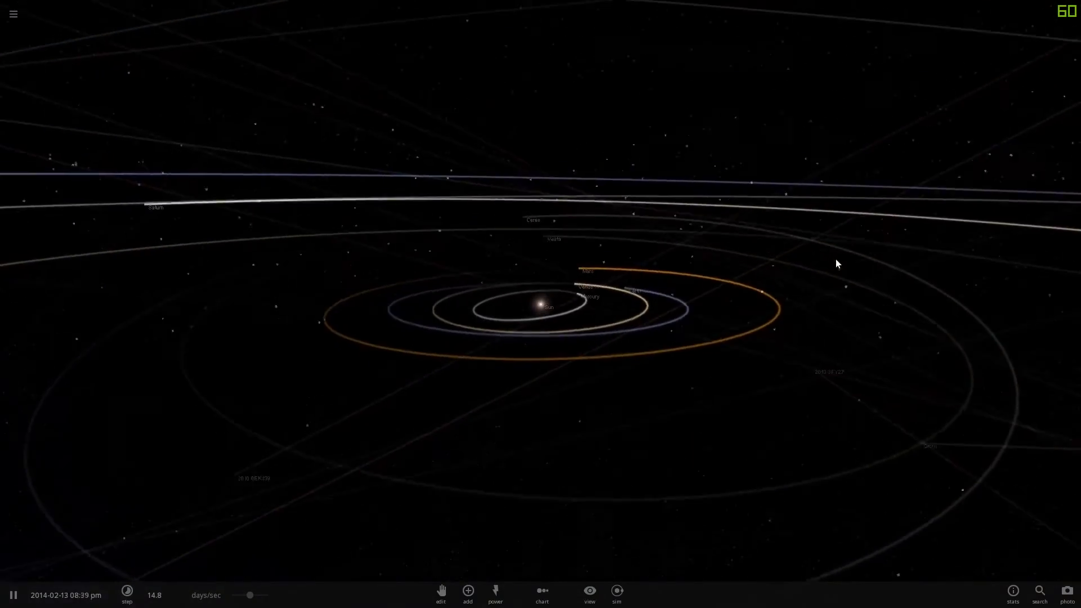
{"action": "scroll", "coordinate": [688, 331], "scroll_direction": "down", "scroll_amount": 5}
{"action": "left_click_drag", "start_coordinate": [583, 352], "coordinate": [574, 473]}
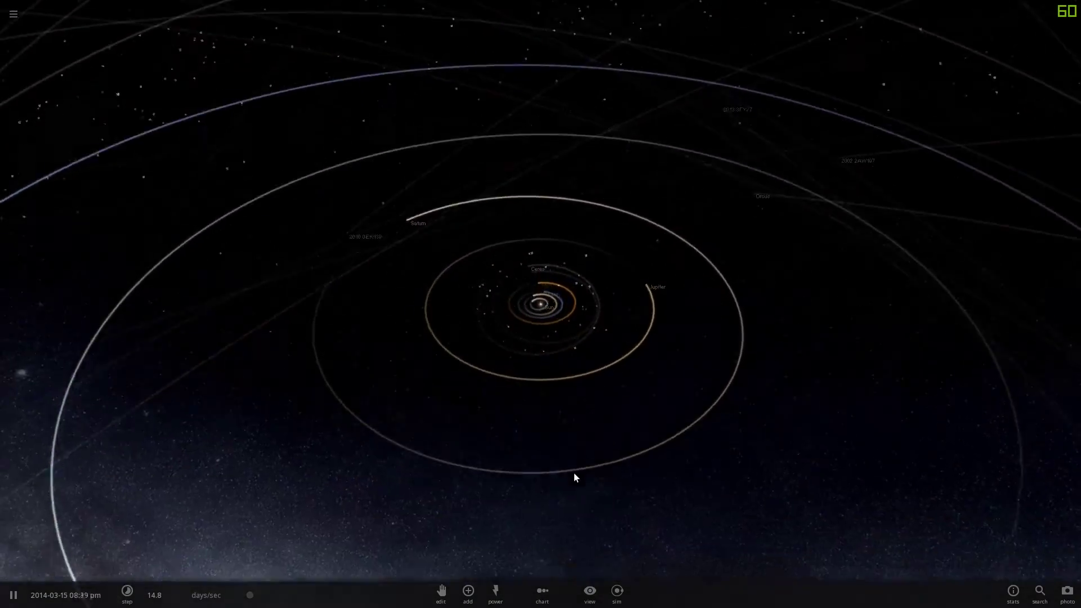
{"action": "scroll", "coordinate": [582, 459], "scroll_direction": "up", "scroll_amount": 5}
{"action": "scroll", "coordinate": [582, 459], "scroll_direction": "up", "scroll_amount": 5}
{"action": "scroll", "coordinate": [583, 459], "scroll_direction": "down", "scroll_amount": 5}
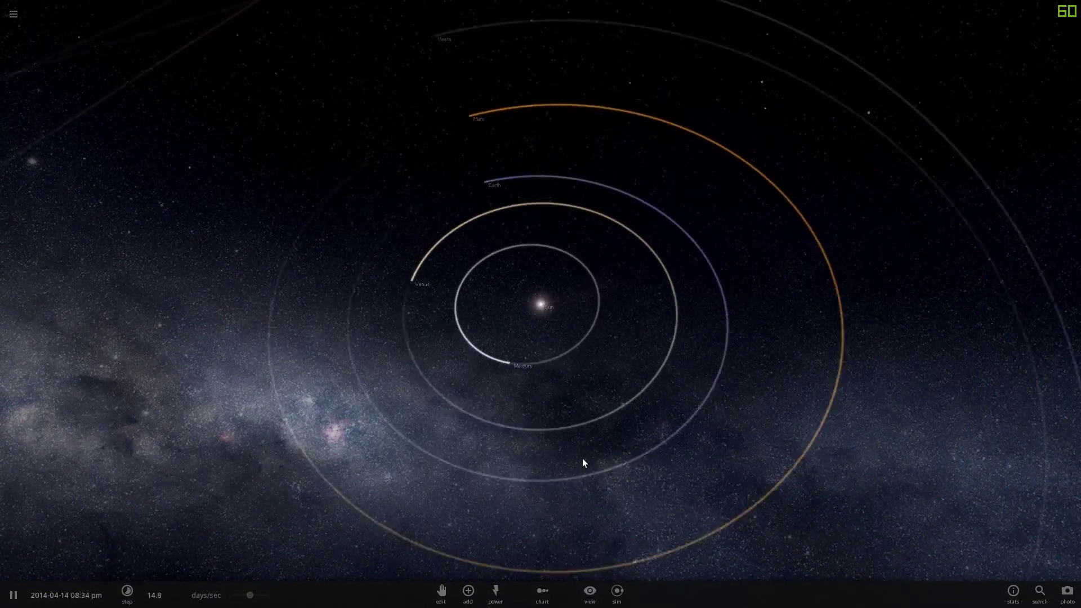
{"action": "scroll", "coordinate": [583, 459], "scroll_direction": "down", "scroll_amount": 5}
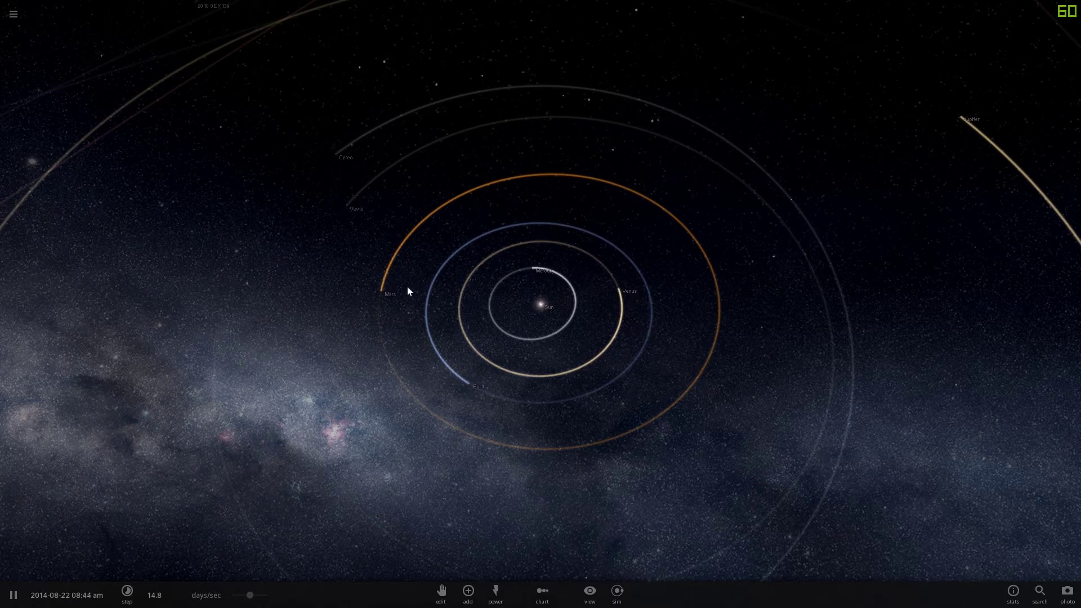
{"action": "left_click_drag", "start_coordinate": [525, 296], "coordinate": [509, 324]}
{"action": "scroll", "coordinate": [509, 326], "scroll_direction": "up", "scroll_amount": 5}
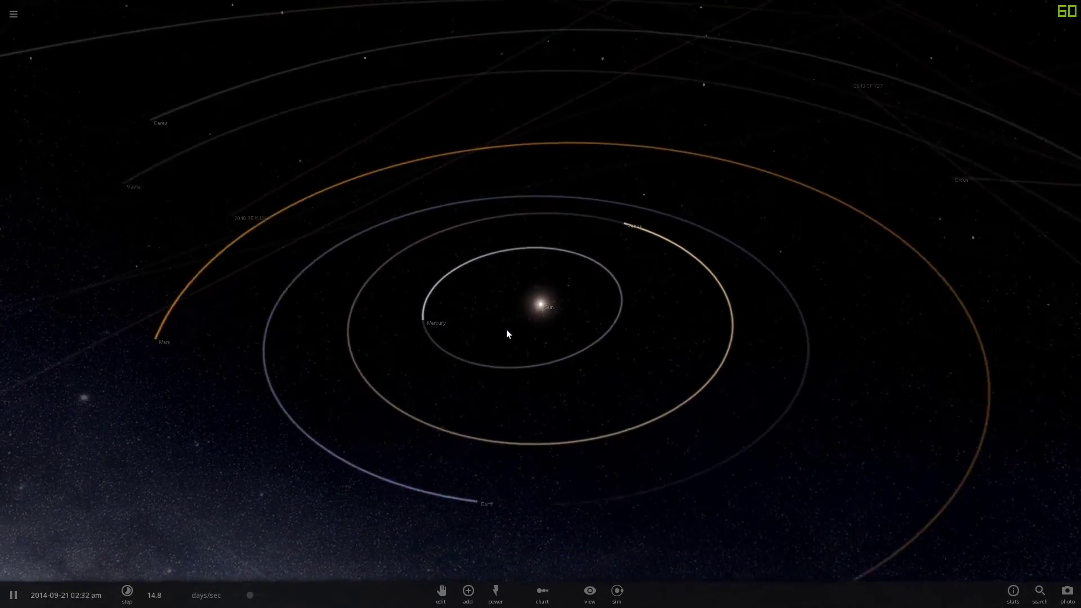
{"action": "left_click", "coordinate": [465, 349]}
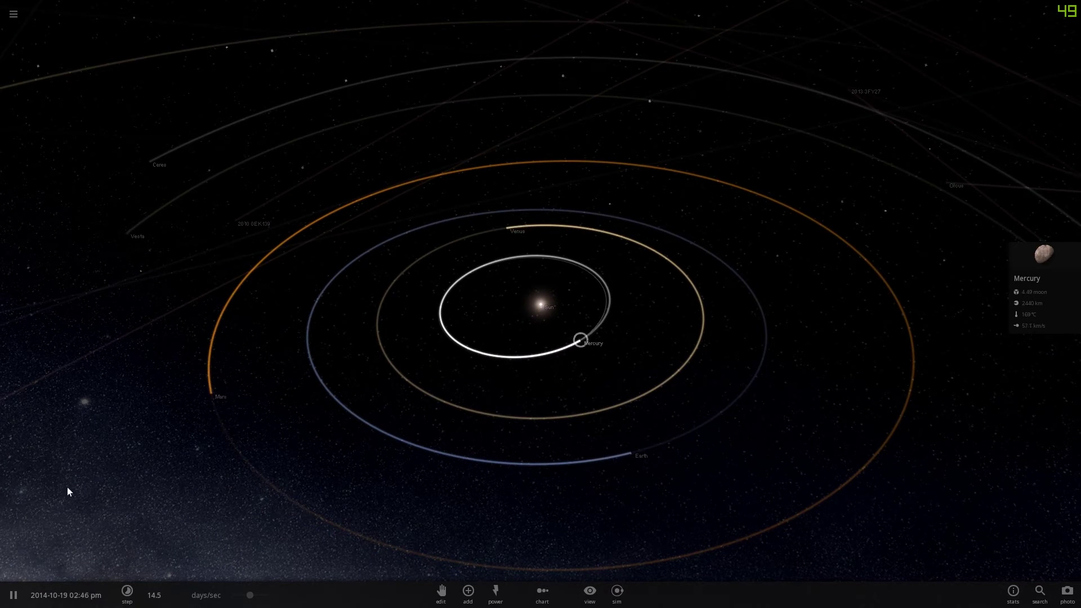